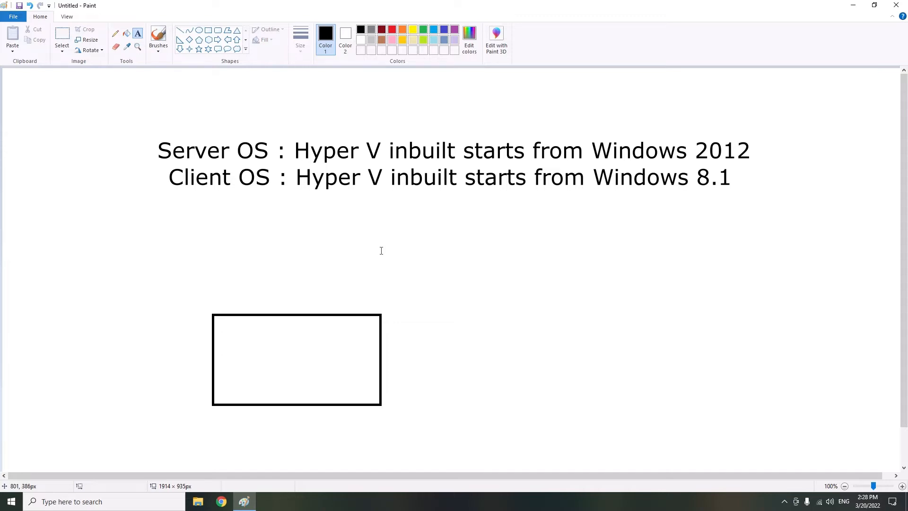
Undo the server and client OS heading text, and write "i5 Pro", "16 RAM" and "500 HDD / SSD" on separate lines beside the rectangle
{"action": "key", "text": "ctrl+z"}
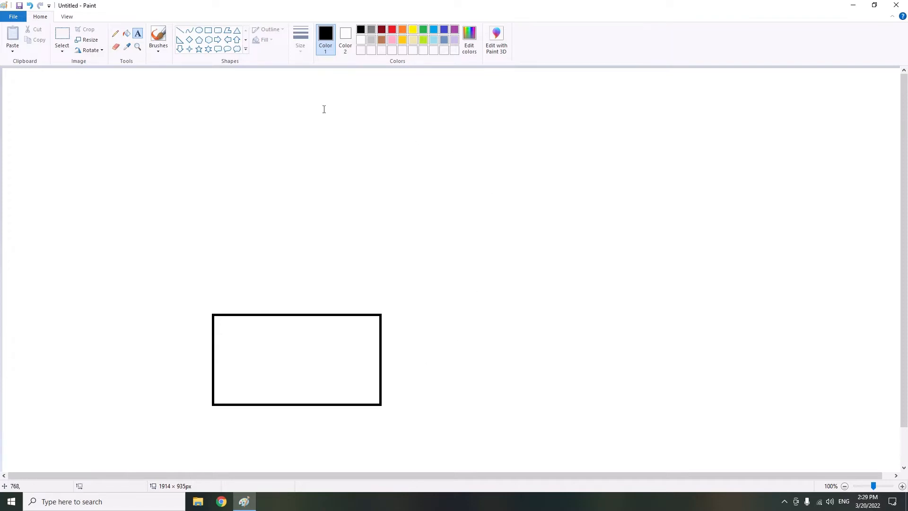
{"action": "left_click_drag", "start_coordinate": [393, 312], "coordinate": [567, 412]}
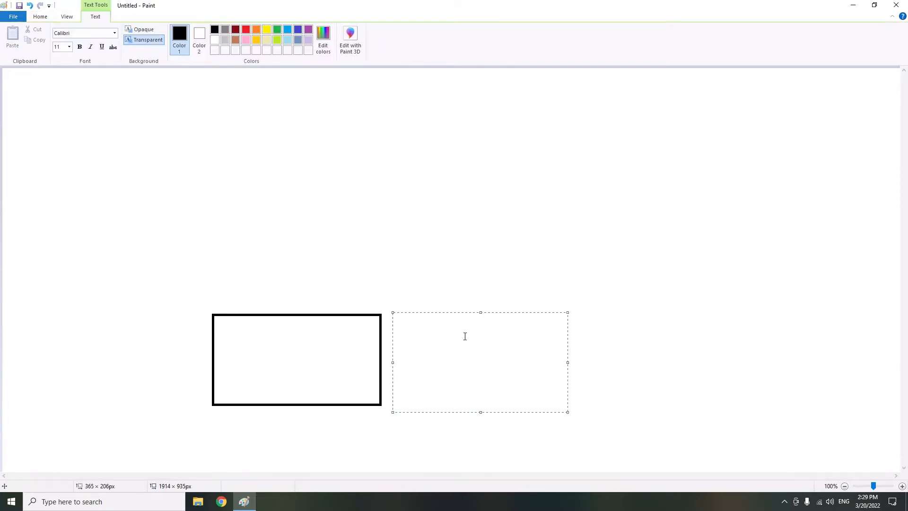
{"action": "type", "text": "i5 Pro"}
{"action": "key", "text": "Return"}
{"action": "type", "text": "16 RAM"}
{"action": "key", "text": "Return"}
{"action": "type", "text": "500"}
{"action": "type", "text": " HDD"}
{"action": "type", "text": " / SSD"}
Add the line "OS - Win 10" below the hardware specs, separated by a blank line, and finish the text
{"action": "type", "text": "OS"}
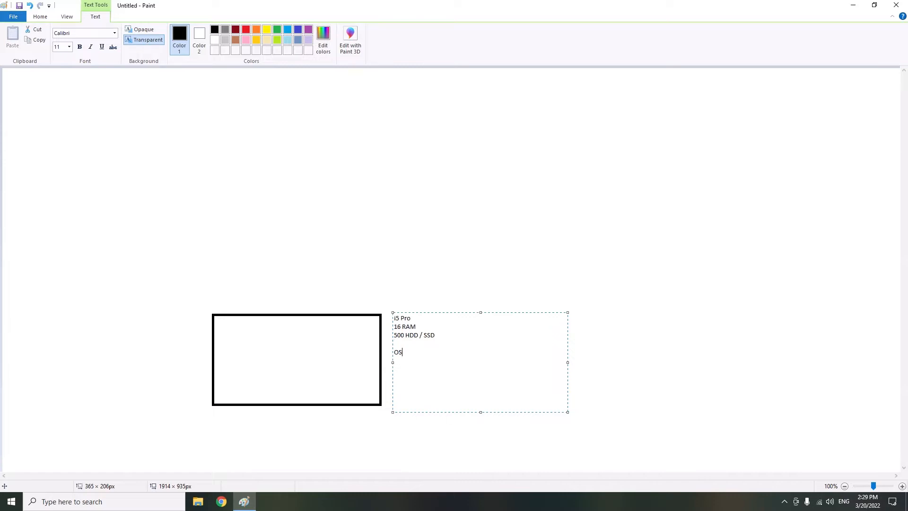
{"action": "type", "text": " - Wnid"}
{"action": "key", "text": "BackSpace"}
{"action": "type", "text": "n 10"}
{"action": "left_click", "coordinate": [404, 226]}
Open Control Panel's Programs section and bring up the settings for turning Windows features on or off
{"action": "left_click", "coordinate": [8, 506]}
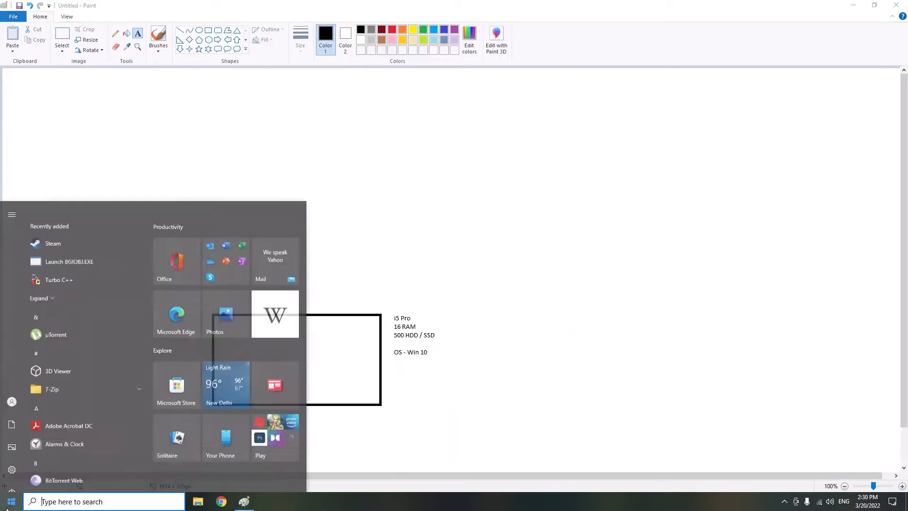
{"action": "type", "text": "cont"}
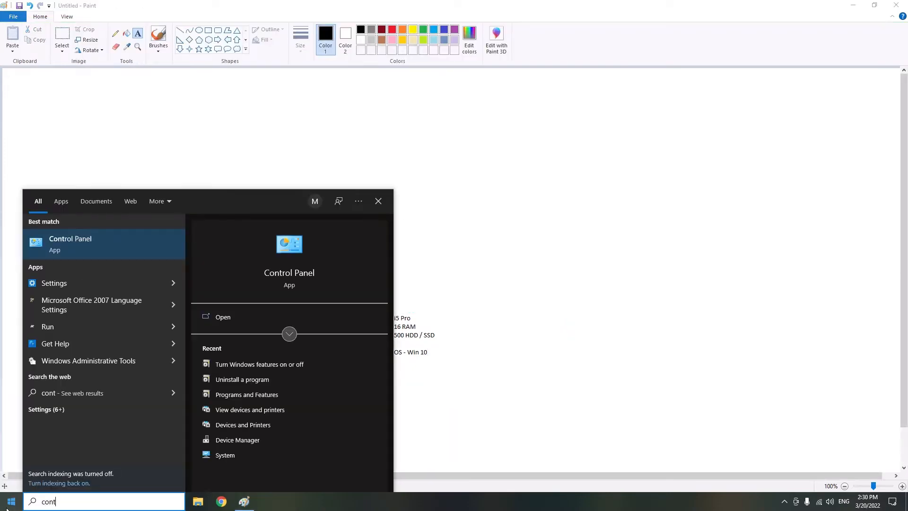
{"action": "key", "text": "Return"}
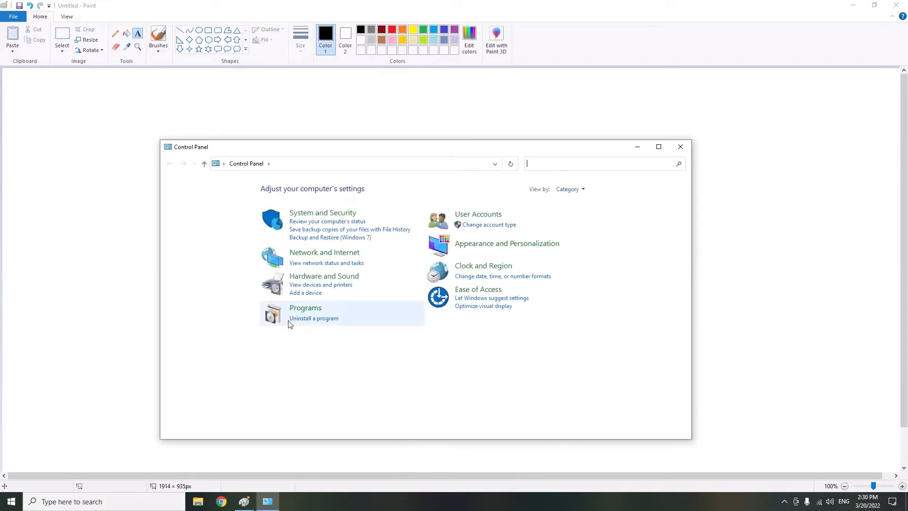
{"action": "left_click", "coordinate": [306, 310]}
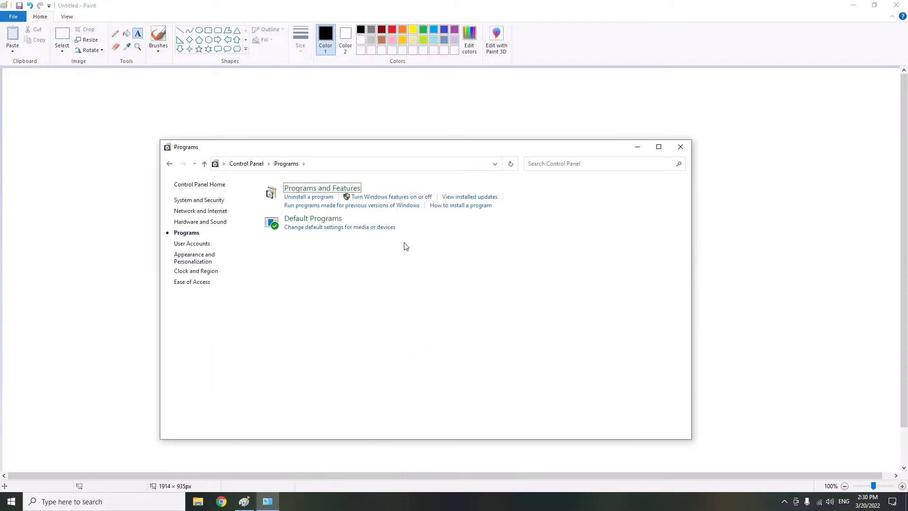
{"action": "left_click", "coordinate": [382, 198]}
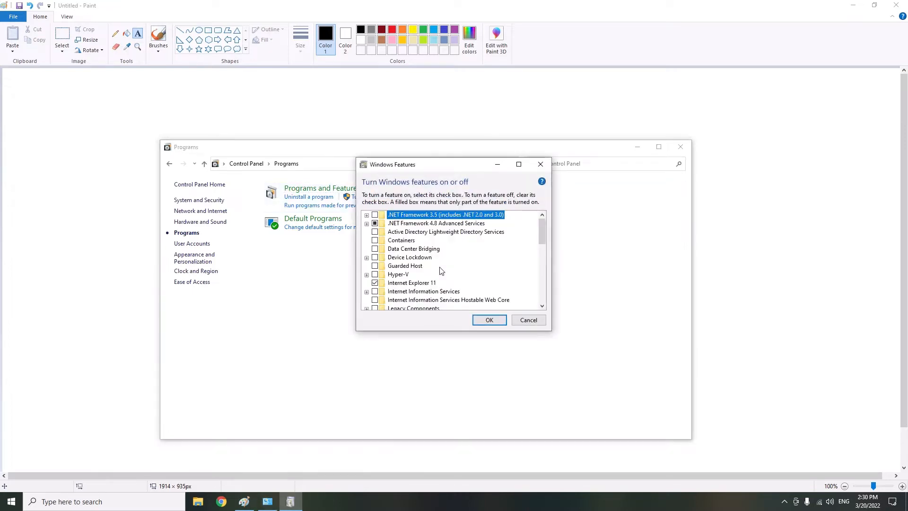
Enable the Hyper-V Windows feature and apply the change to install it
{"action": "left_click", "coordinate": [375, 275]}
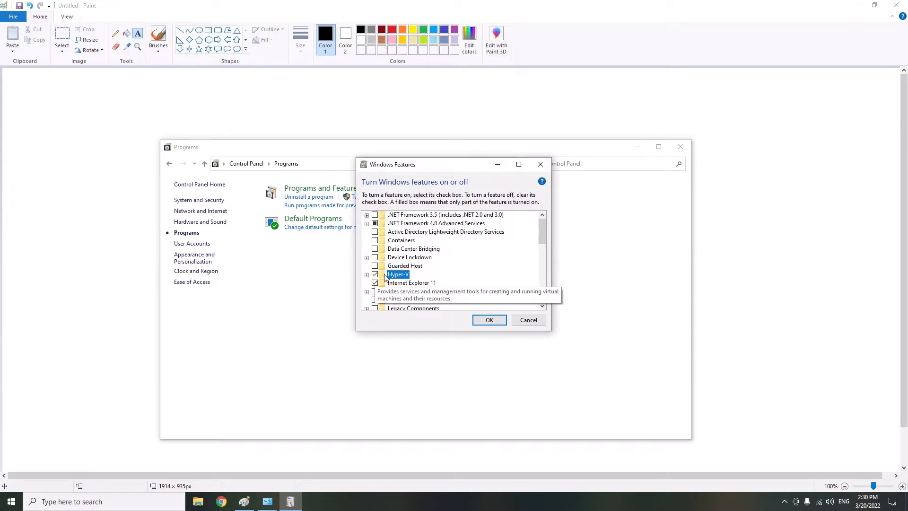
{"action": "left_click", "coordinate": [484, 322]}
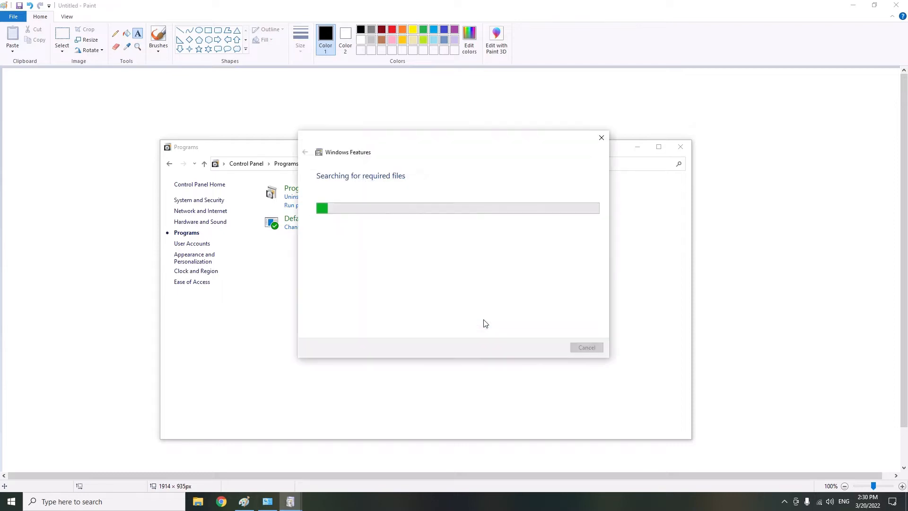
{"action": "left_click_drag", "start_coordinate": [458, 138], "coordinate": [454, 240]}
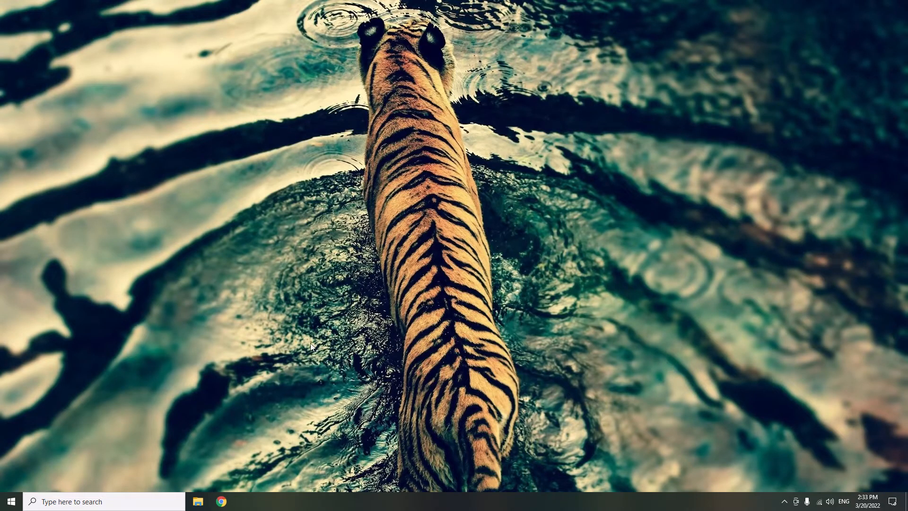
Open Hyper-V Manager and select the local server HOYSALA
{"action": "left_click", "coordinate": [7, 505]}
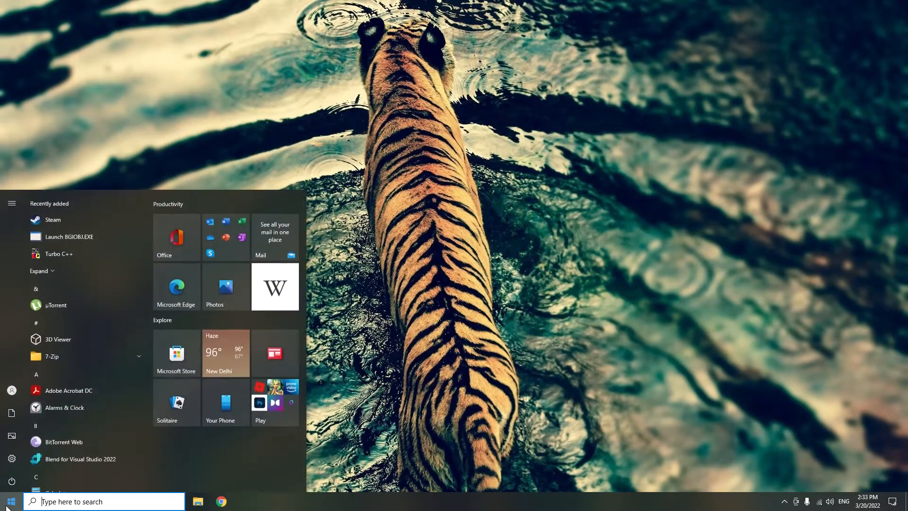
{"action": "type", "text": "hyper"}
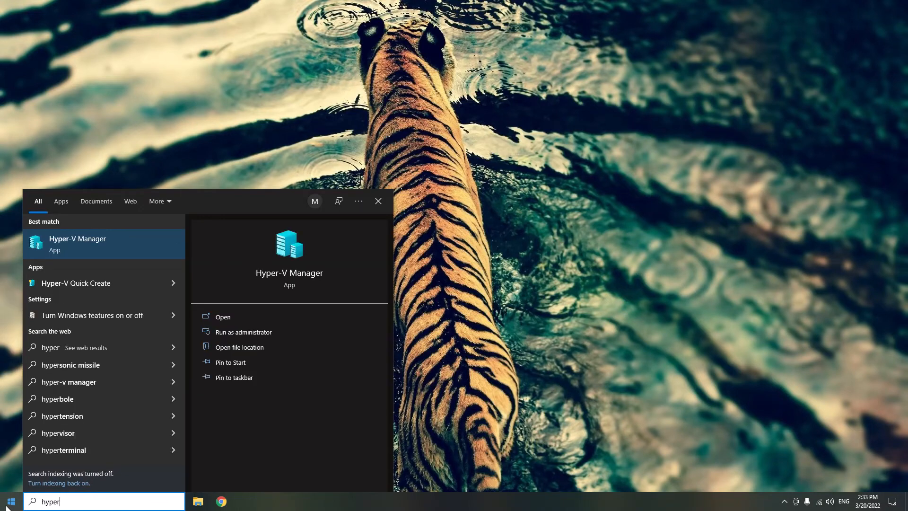
{"action": "left_click", "coordinate": [56, 251]}
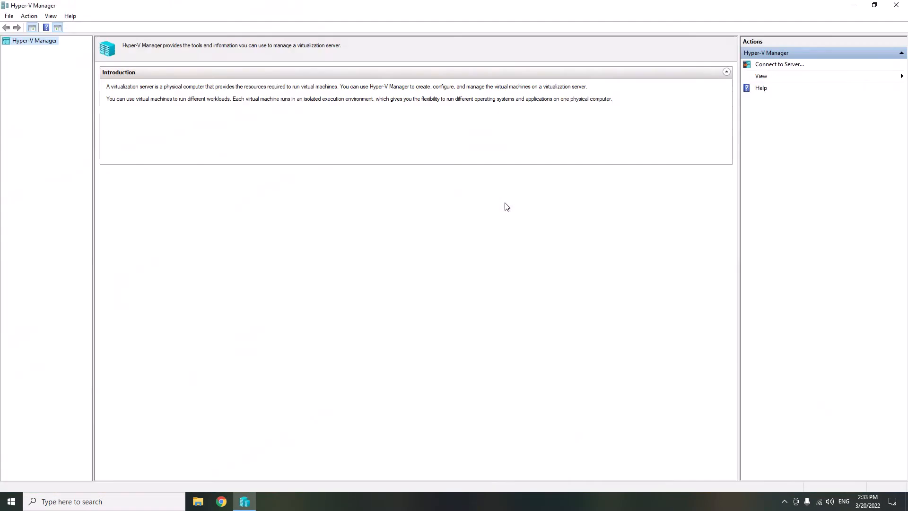
{"action": "left_click", "coordinate": [30, 49]}
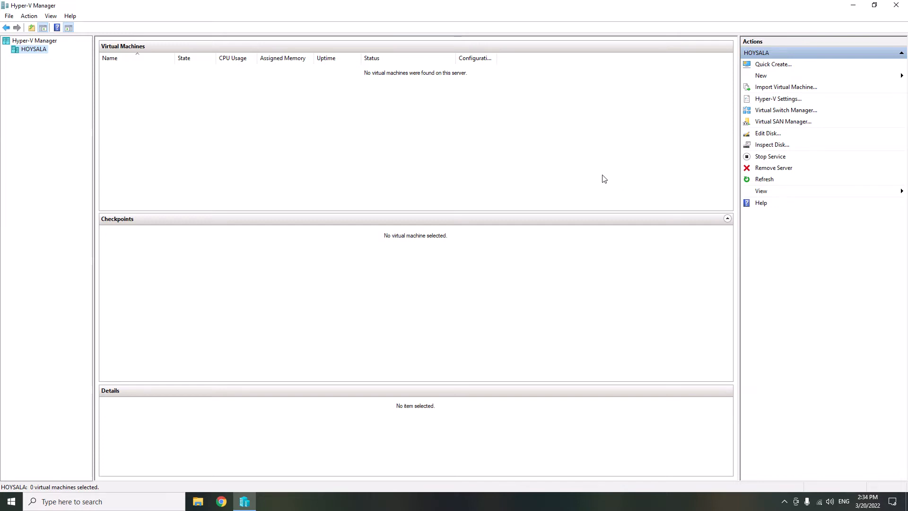
Start creating a new virtual machine on the server with a custom configuration
{"action": "left_click", "coordinate": [771, 77]}
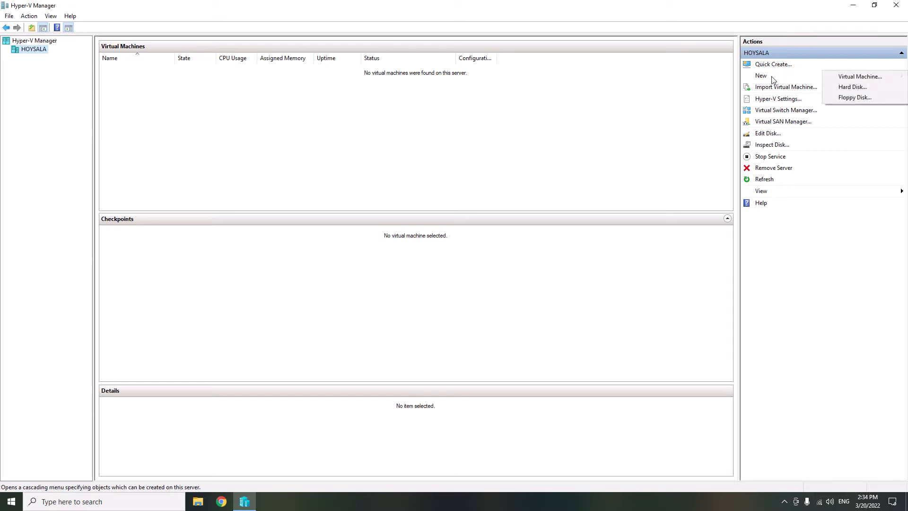
{"action": "left_click", "coordinate": [850, 78]}
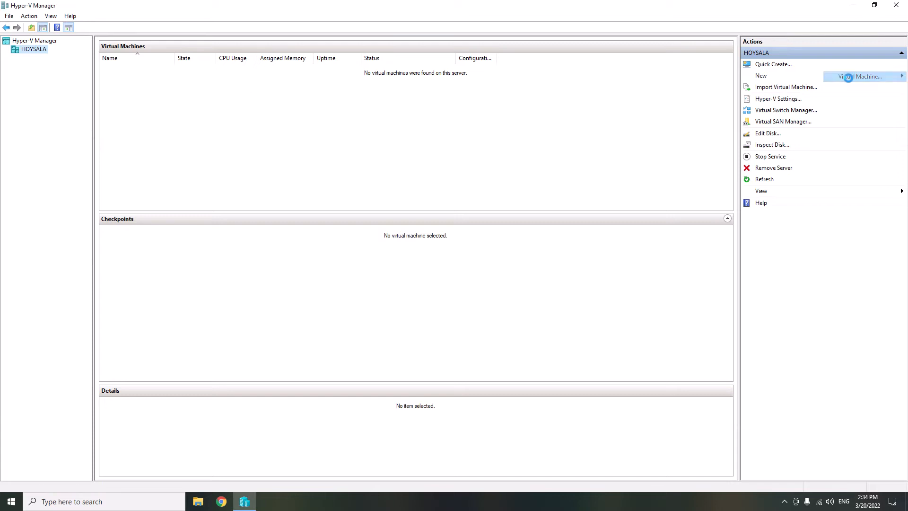
{"action": "left_click_drag", "start_coordinate": [376, 126], "coordinate": [326, 118]}
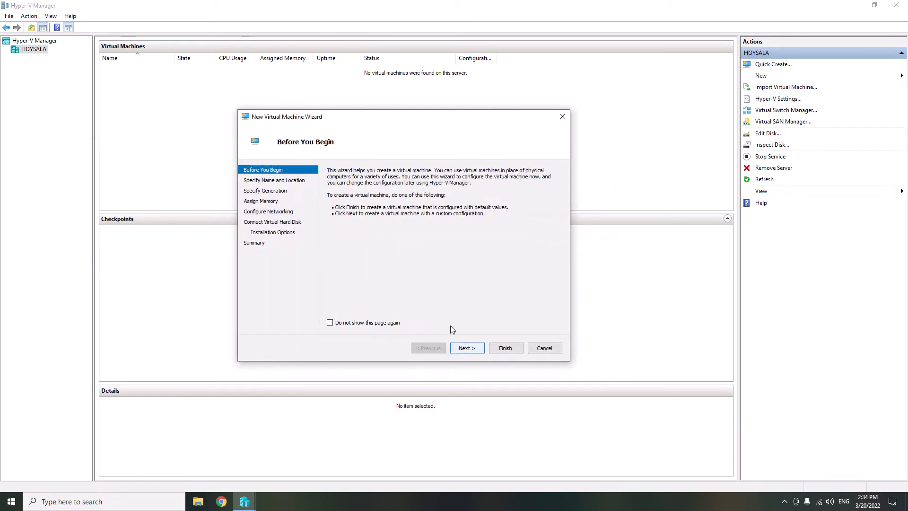
{"action": "left_click", "coordinate": [471, 349]}
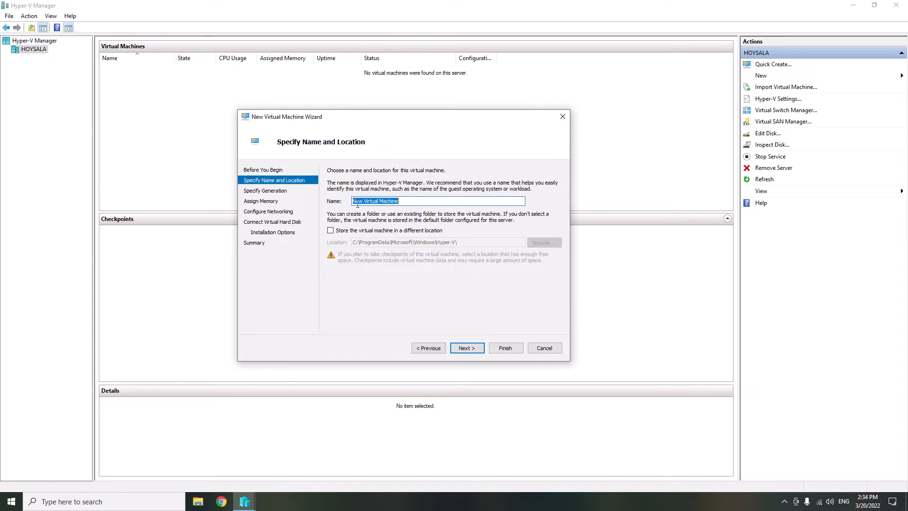
Name the virtual machine Windows10 and accept Generation 1 for it
{"action": "type", "text": "Win"}
{"action": "type", "text": "dow"}
{"action": "type", "text": "s11"}
{"action": "left_click", "coordinate": [461, 348]}
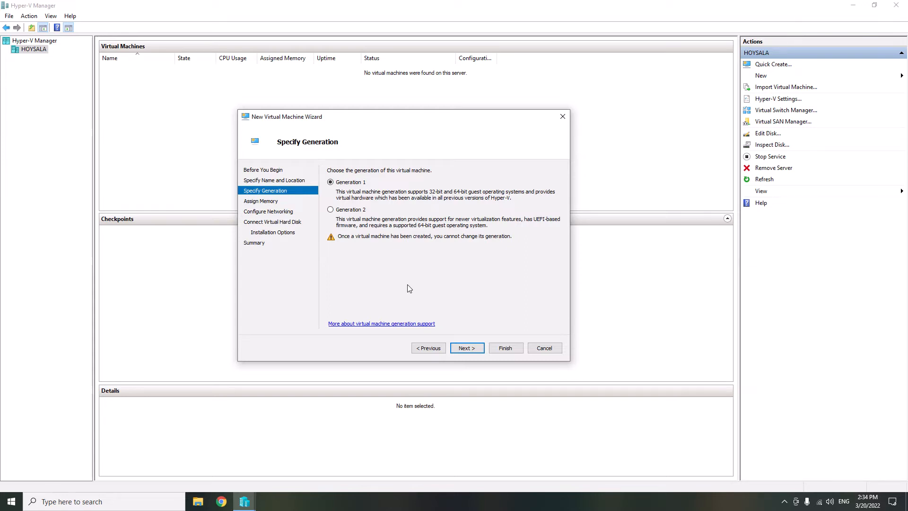
{"action": "left_click_drag", "start_coordinate": [395, 120], "coordinate": [423, 122]}
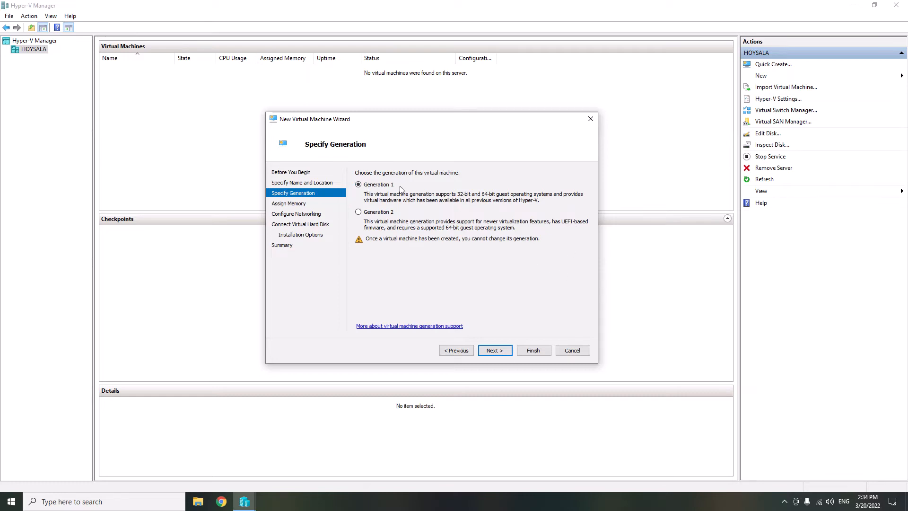
{"action": "left_click", "coordinate": [495, 351]}
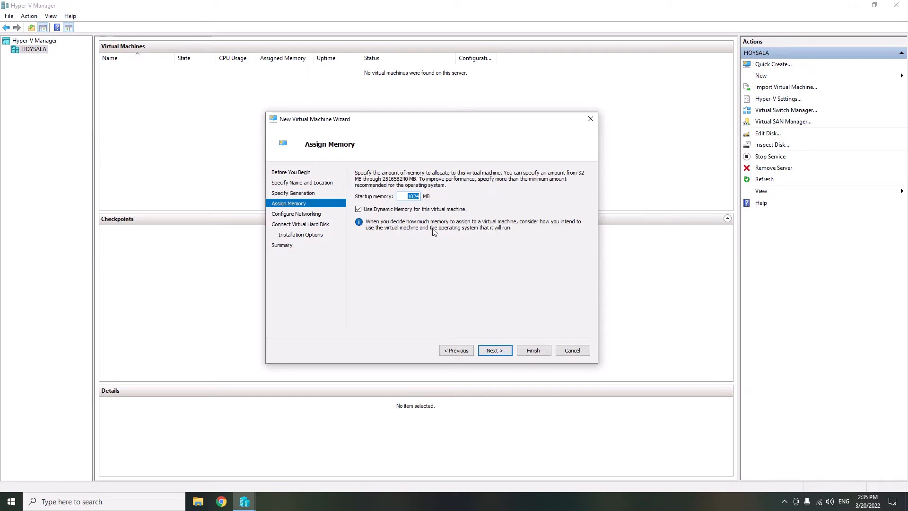
Set the virtual machine's startup memory to 2048 MB and continue to the networking settings
{"action": "left_click_drag", "start_coordinate": [417, 122], "coordinate": [343, 120]}
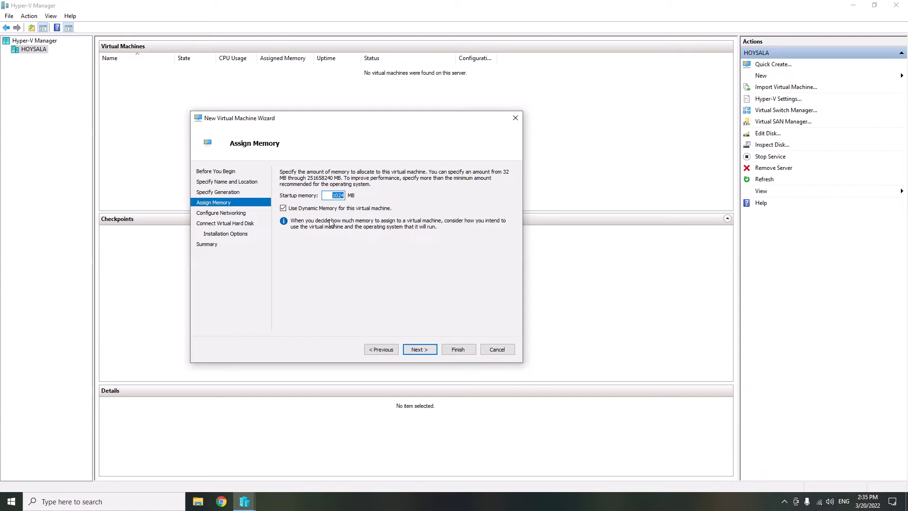
{"action": "type", "text": "2048"}
{"action": "left_click_drag", "start_coordinate": [327, 195], "coordinate": [349, 194]}
{"action": "left_click", "coordinate": [335, 196]}
{"action": "left_click_drag", "start_coordinate": [331, 196], "coordinate": [353, 195]}
{"action": "left_click", "coordinate": [342, 196]}
{"action": "left_click", "coordinate": [419, 350]}
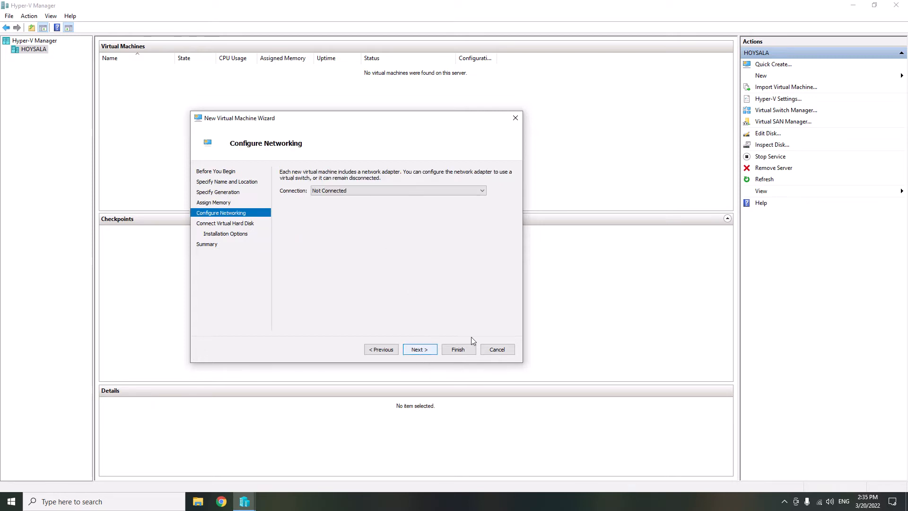
Connect the virtual machine's network adapter to Default Switch and continue to the virtual hard disk settings
{"action": "left_click", "coordinate": [329, 193]}
{"action": "left_click", "coordinate": [331, 205]}
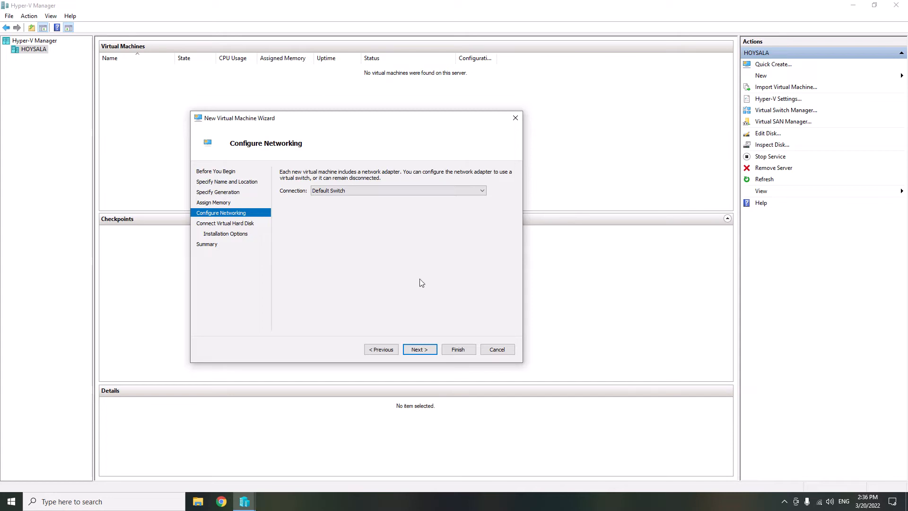
{"action": "left_click", "coordinate": [417, 354]}
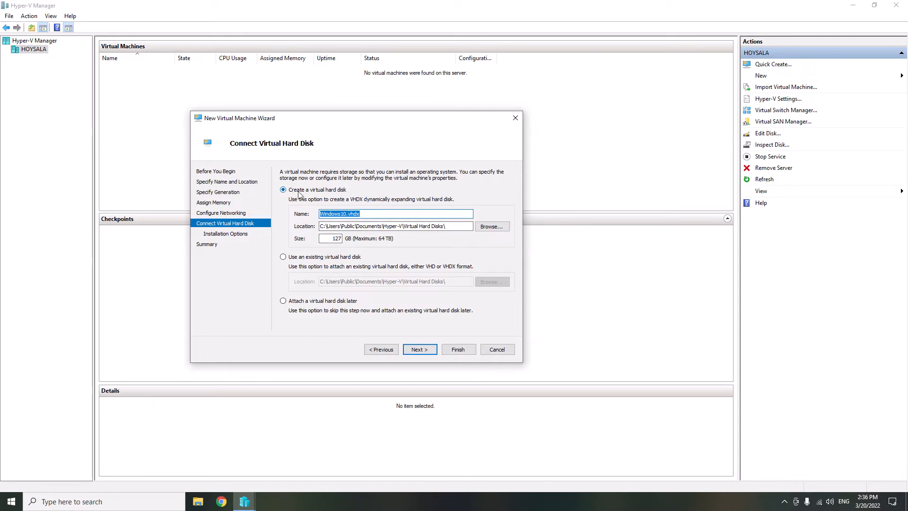
Set the new virtual hard disk's size to 50 GB, keep the name Windows10.vhdx, and continue to the installation options
{"action": "double_click", "coordinate": [336, 238]}
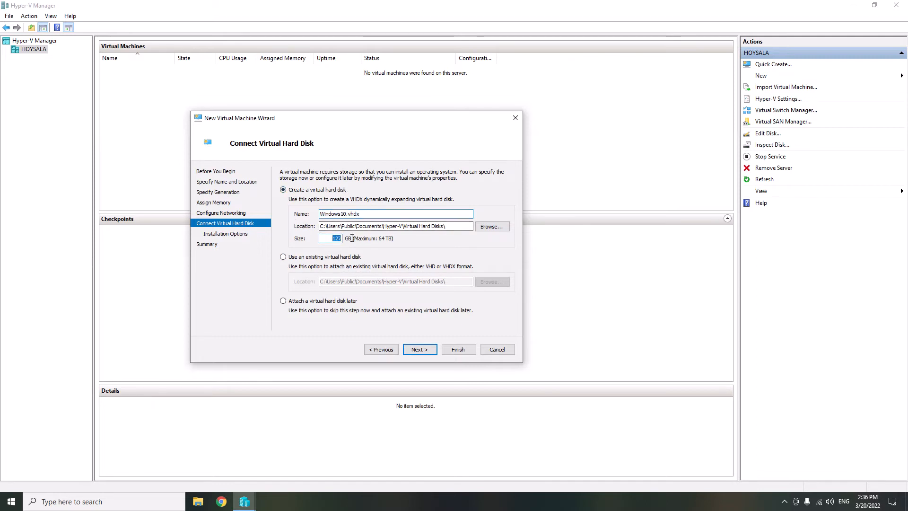
{"action": "type", "text": "50"}
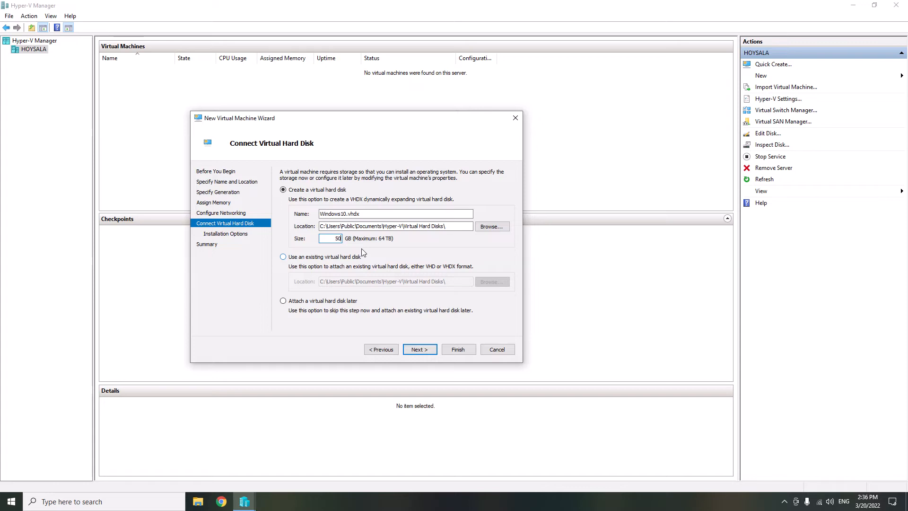
{"action": "double_click", "coordinate": [338, 239]}
{"action": "left_click_drag", "start_coordinate": [365, 215], "coordinate": [306, 215]}
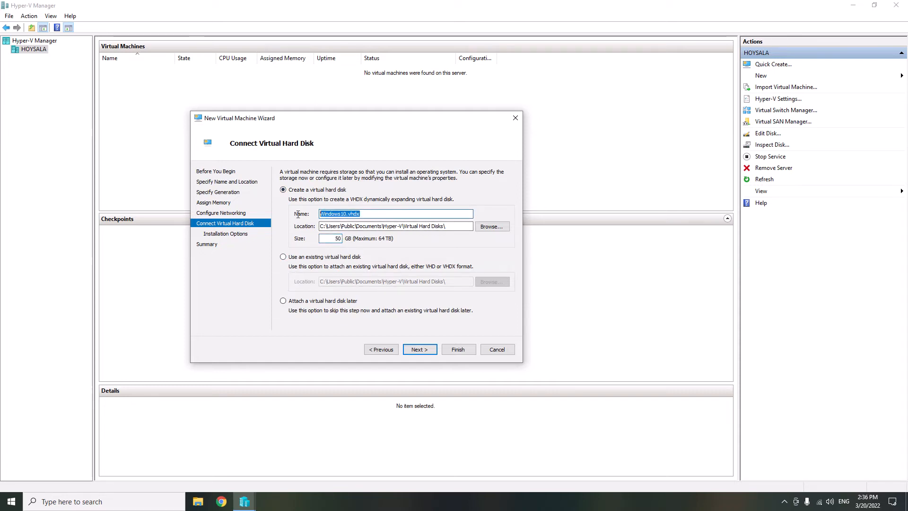
{"action": "left_click", "coordinate": [364, 214]}
{"action": "left_click", "coordinate": [425, 353]}
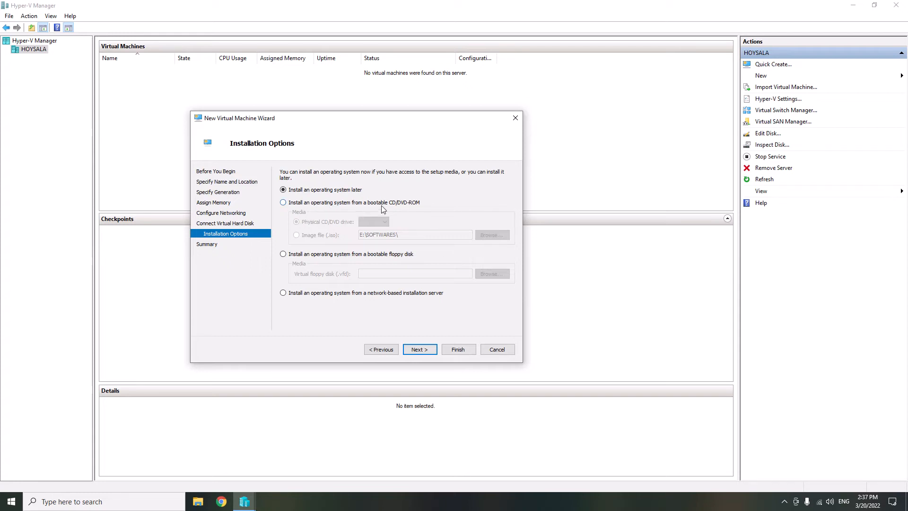
Set the virtual machine to install from the bootable image file E:\SOFTWARES\Windows 10.iso and finish creating it
{"action": "left_click", "coordinate": [290, 205]}
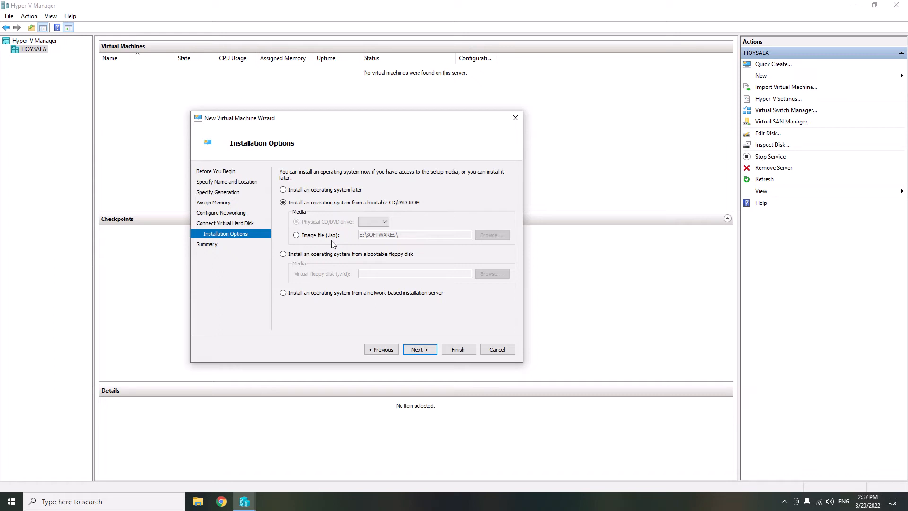
{"action": "left_click", "coordinate": [309, 236]}
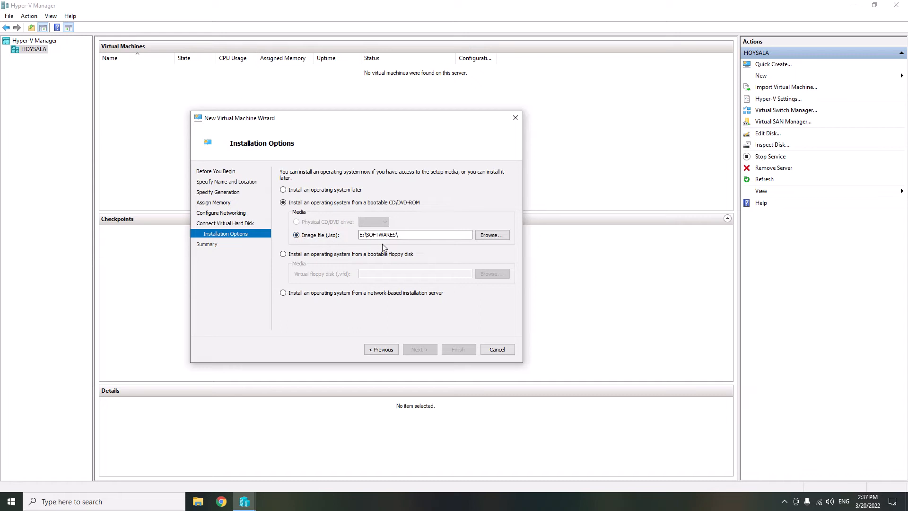
{"action": "left_click", "coordinate": [412, 235]}
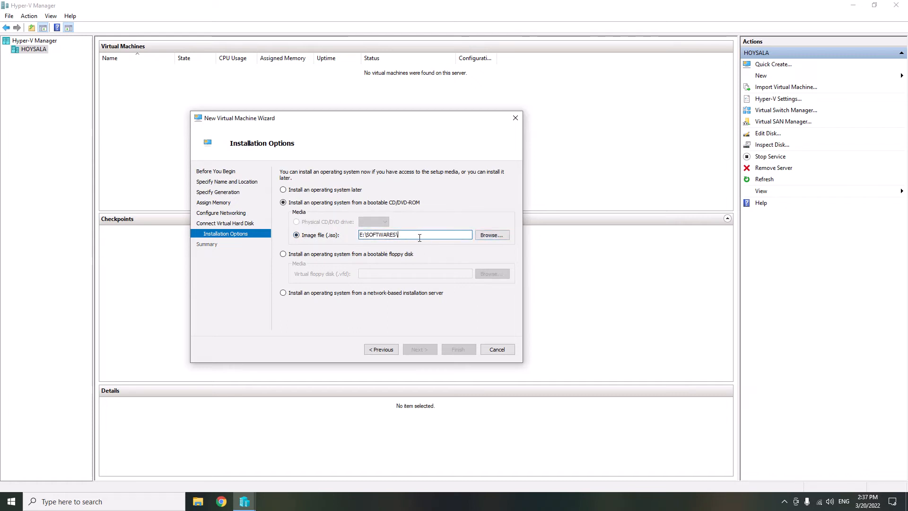
{"action": "left_click", "coordinate": [492, 235]}
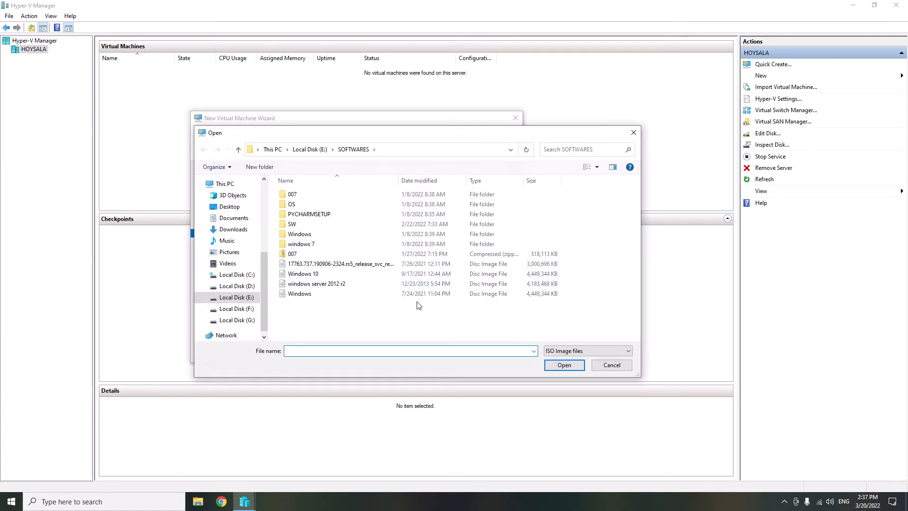
{"action": "left_click", "coordinate": [314, 274]}
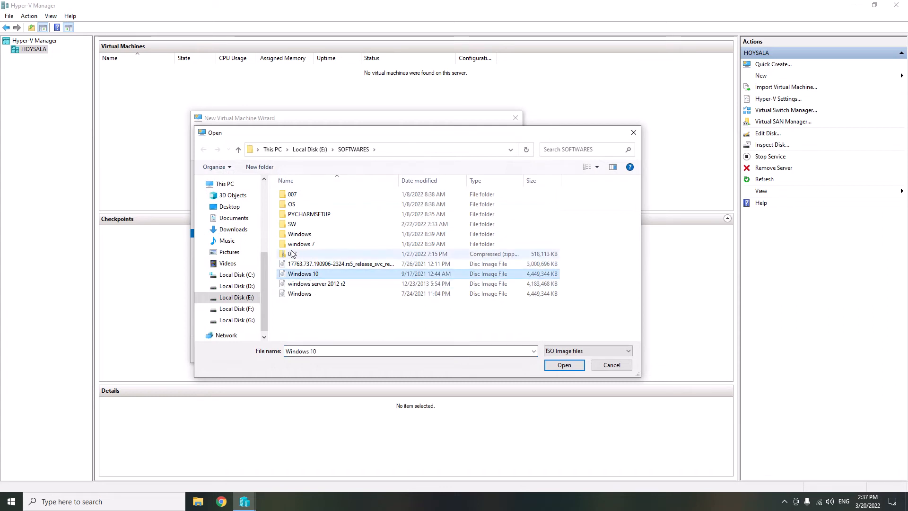
{"action": "left_click", "coordinate": [555, 369]}
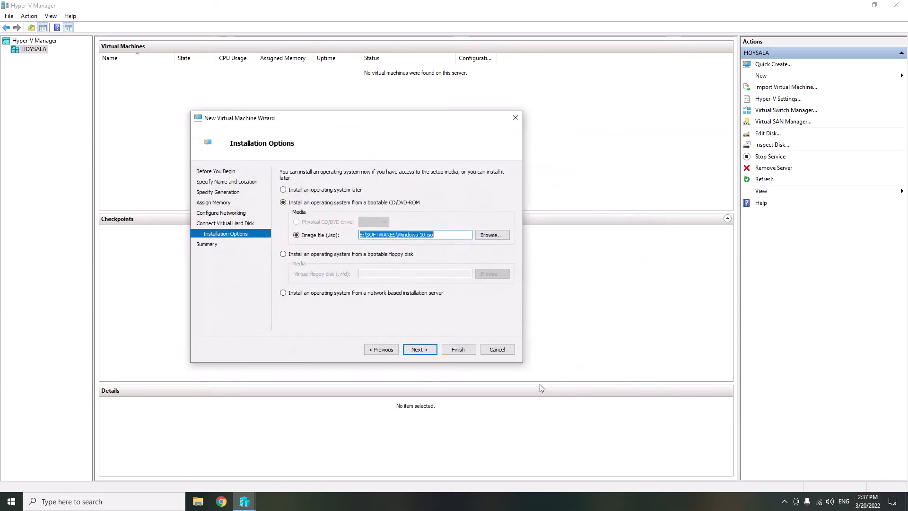
{"action": "left_click", "coordinate": [419, 349]}
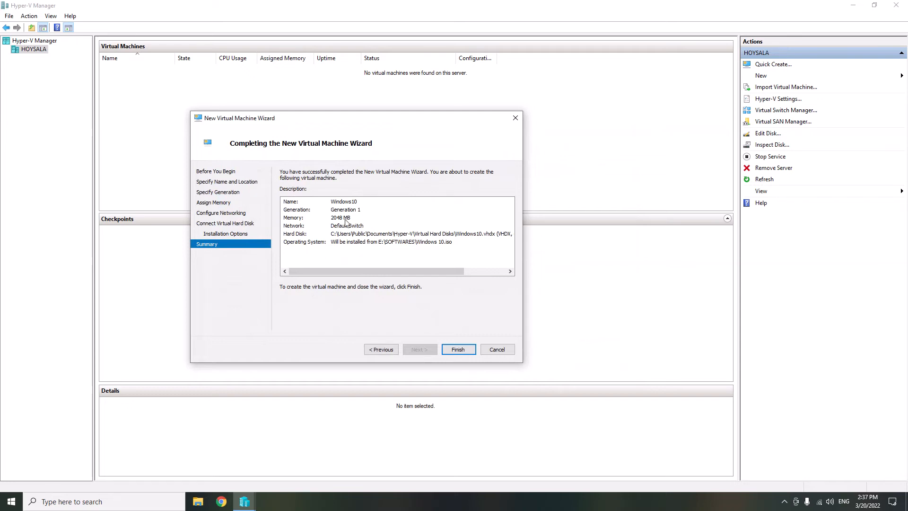
{"action": "left_click", "coordinate": [458, 350]}
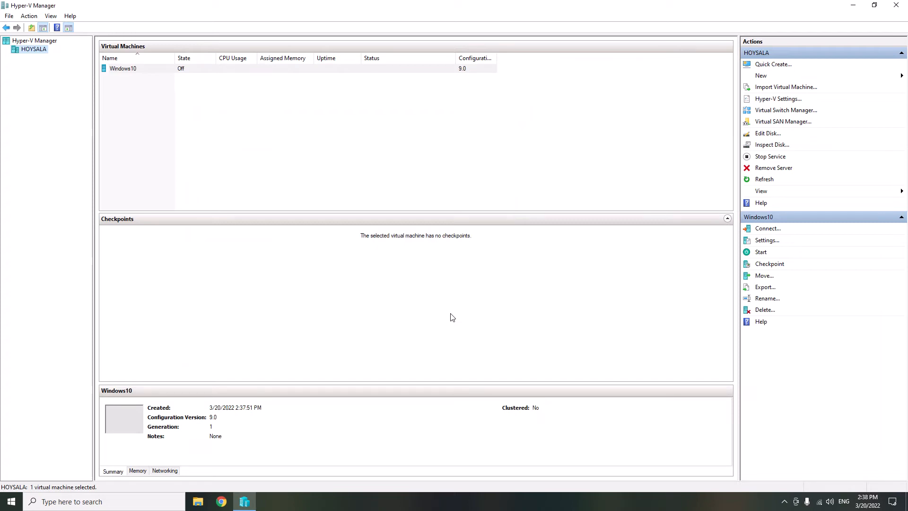
Connect to the Windows10 virtual machine and start it so that it boots into Windows Setup
{"action": "left_click", "coordinate": [139, 71]}
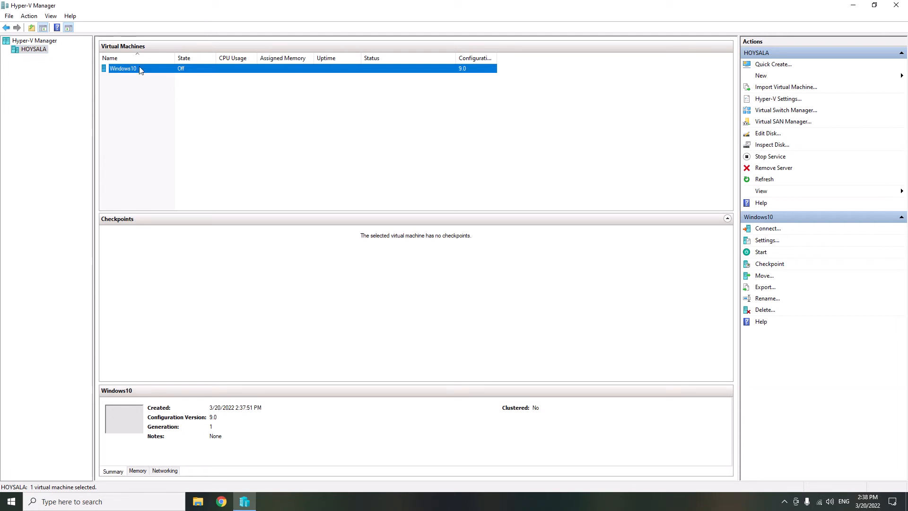
{"action": "right_click", "coordinate": [142, 69]}
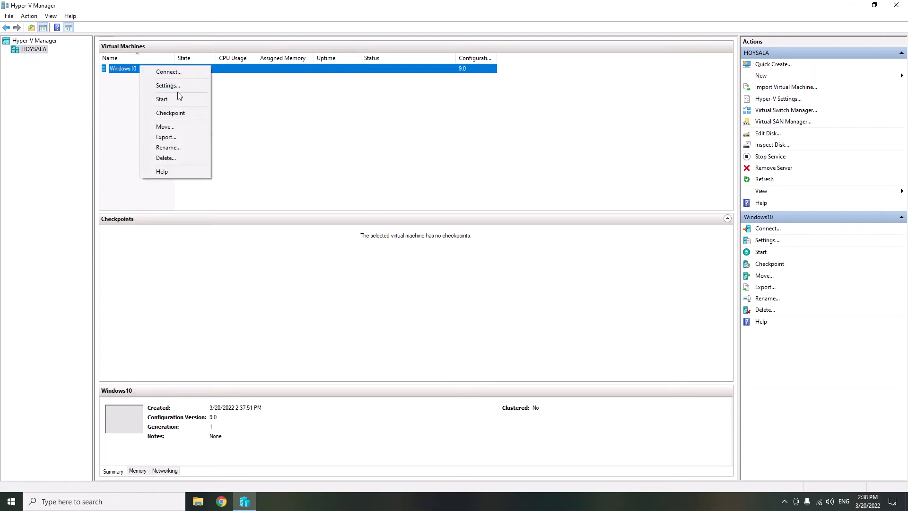
{"action": "left_click", "coordinate": [172, 73]}
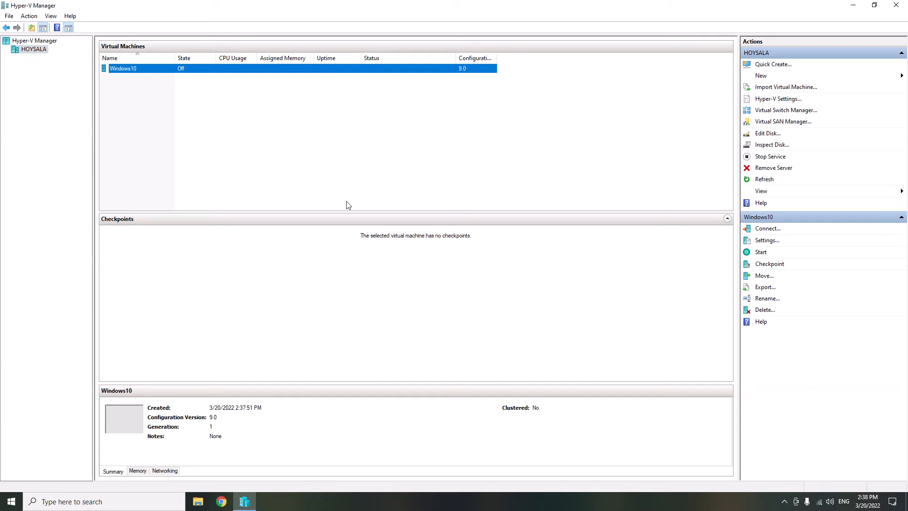
{"action": "left_click_drag", "start_coordinate": [401, 39], "coordinate": [431, 61]}
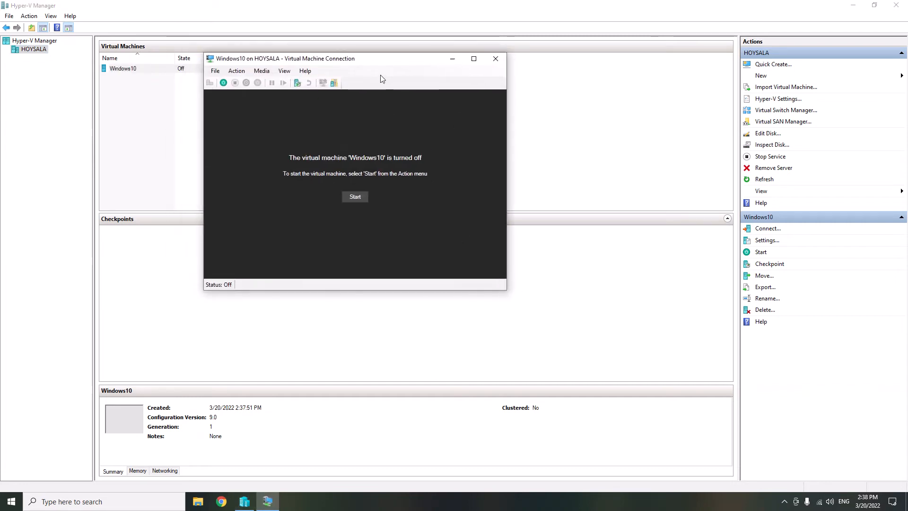
{"action": "left_click_drag", "start_coordinate": [369, 60], "coordinate": [407, 86]}
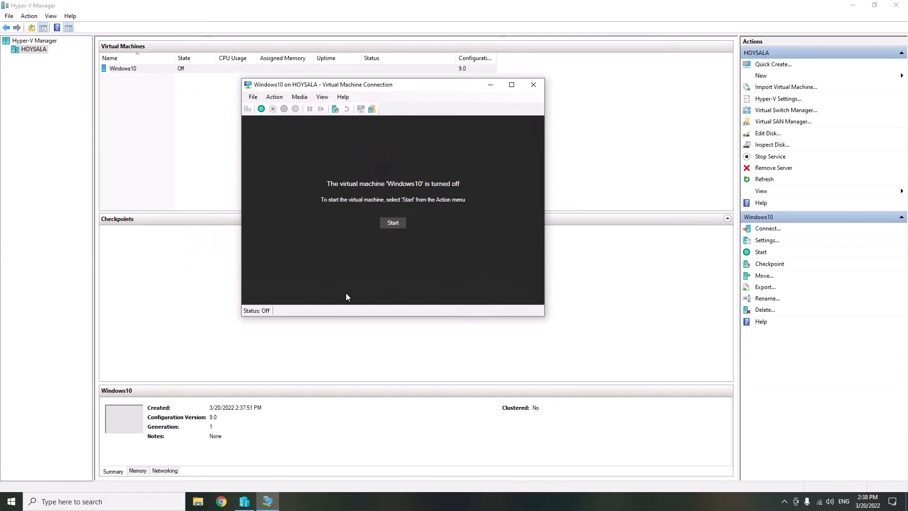
{"action": "left_click", "coordinate": [397, 223]}
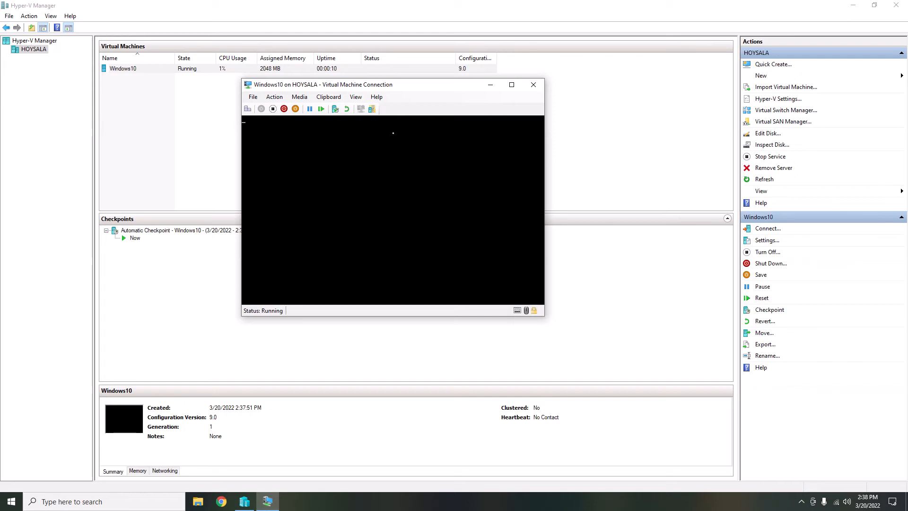
{"action": "left_click_drag", "start_coordinate": [432, 86], "coordinate": [490, 140]}
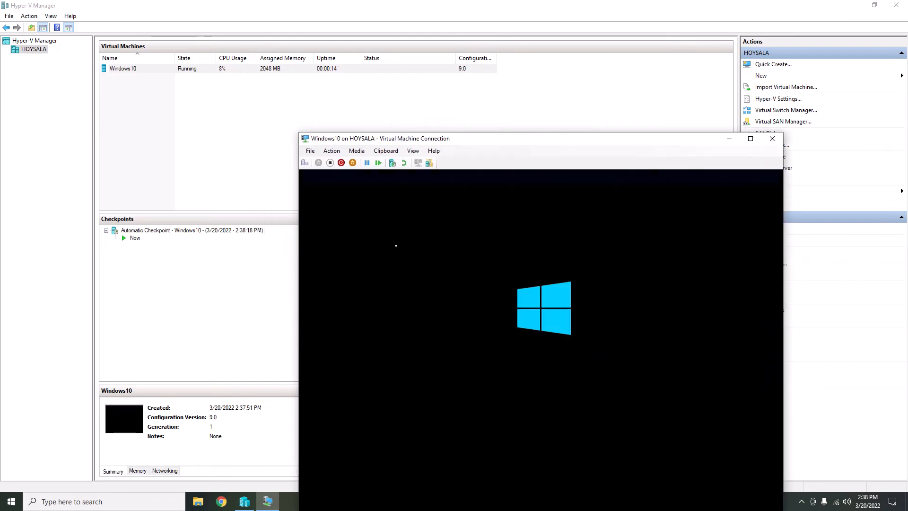
{"action": "left_click_drag", "start_coordinate": [442, 138], "coordinate": [332, 88]}
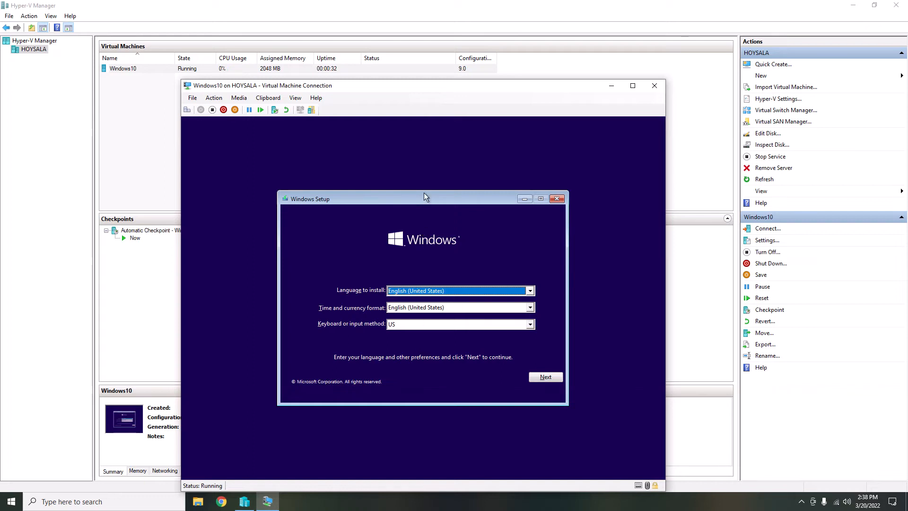
Set the time and currency format in Windows Setup to English (India) and begin the installation
{"action": "left_click_drag", "start_coordinate": [424, 196], "coordinate": [425, 177]}
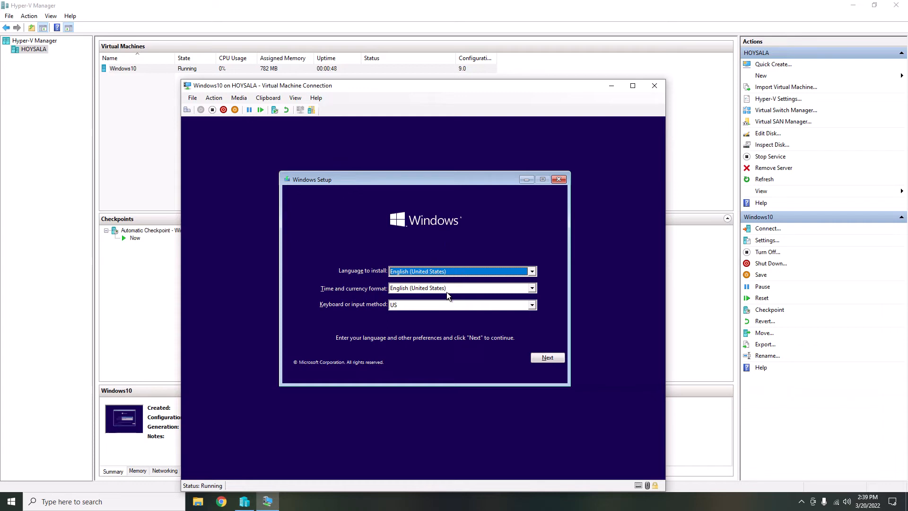
{"action": "left_click_drag", "start_coordinate": [372, 90], "coordinate": [457, 65]}
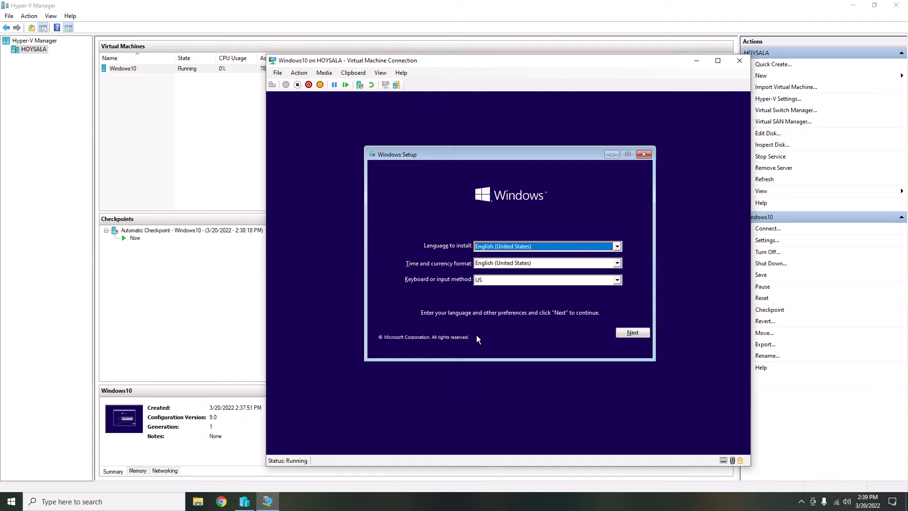
{"action": "left_click_drag", "start_coordinate": [519, 152], "coordinate": [514, 150]}
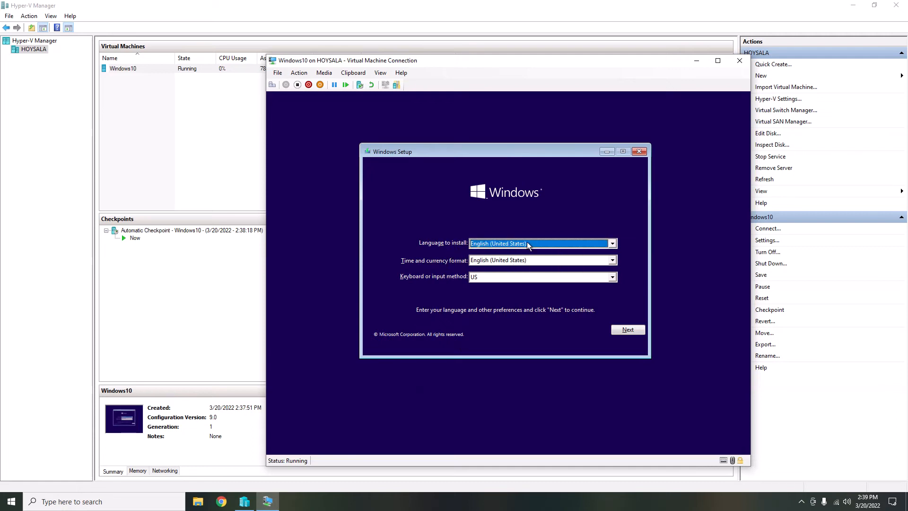
{"action": "left_click", "coordinate": [612, 260]}
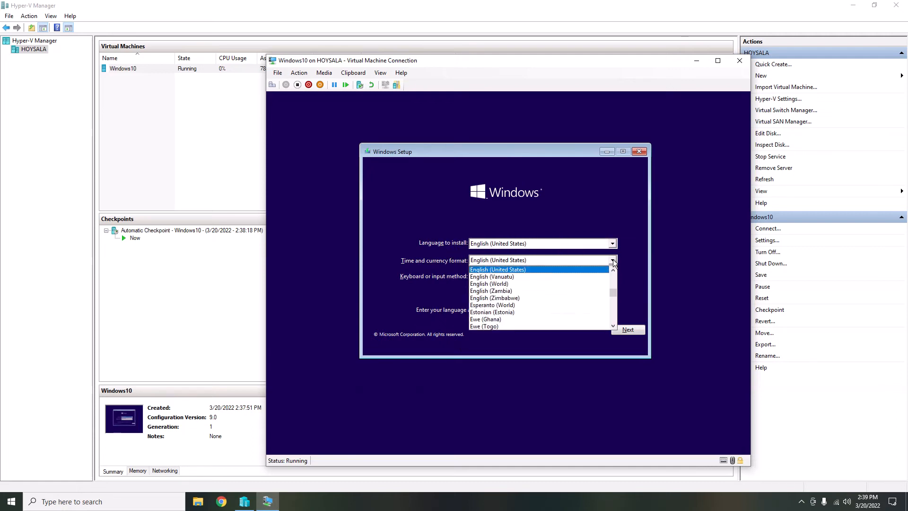
{"action": "scroll", "coordinate": [613, 292], "scroll_direction": "down", "scroll_amount": 10}
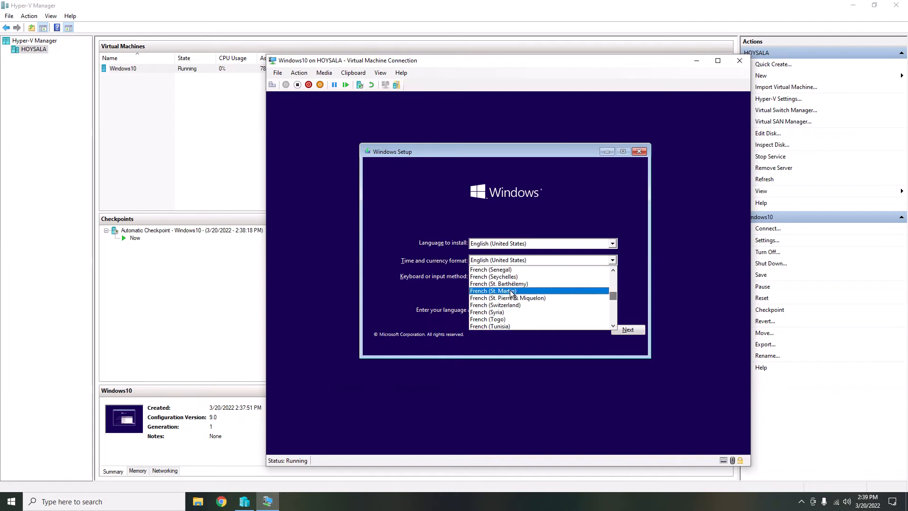
{"action": "scroll", "coordinate": [528, 292], "scroll_direction": "up", "scroll_amount": 10}
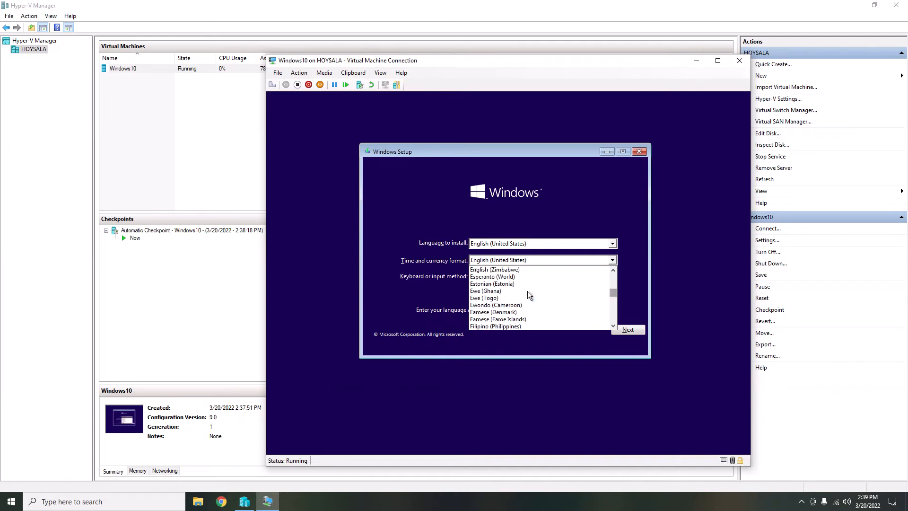
{"action": "scroll", "coordinate": [528, 294], "scroll_direction": "up", "scroll_amount": 7}
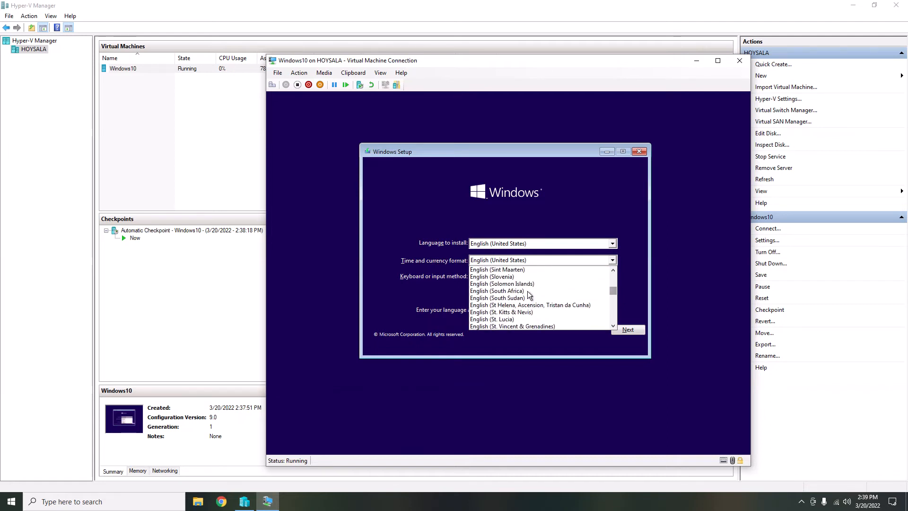
{"action": "scroll", "coordinate": [527, 291], "scroll_direction": "up", "scroll_amount": 9}
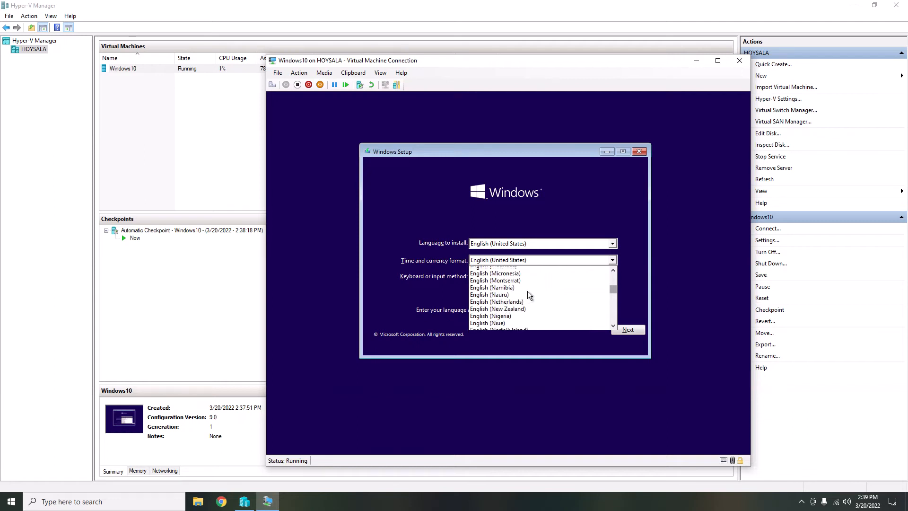
{"action": "scroll", "coordinate": [527, 291], "scroll_direction": "up", "scroll_amount": 3}
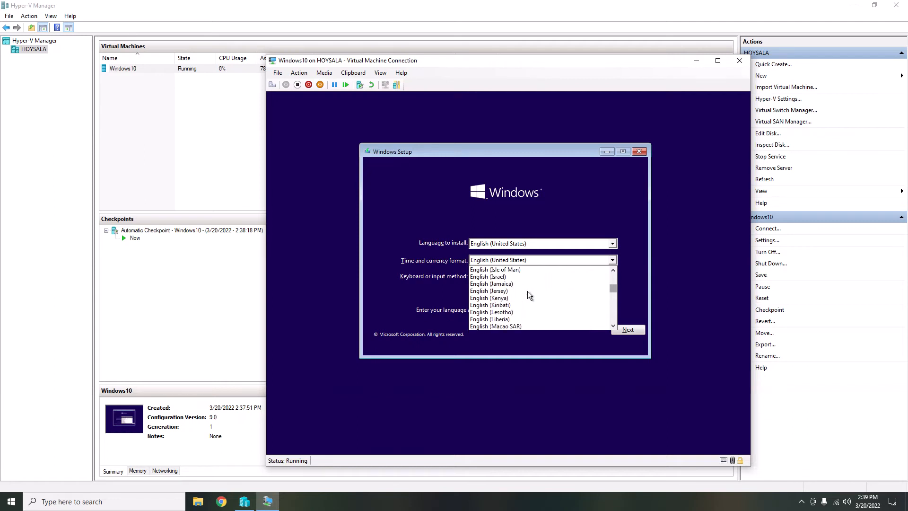
{"action": "left_click", "coordinate": [517, 290]}
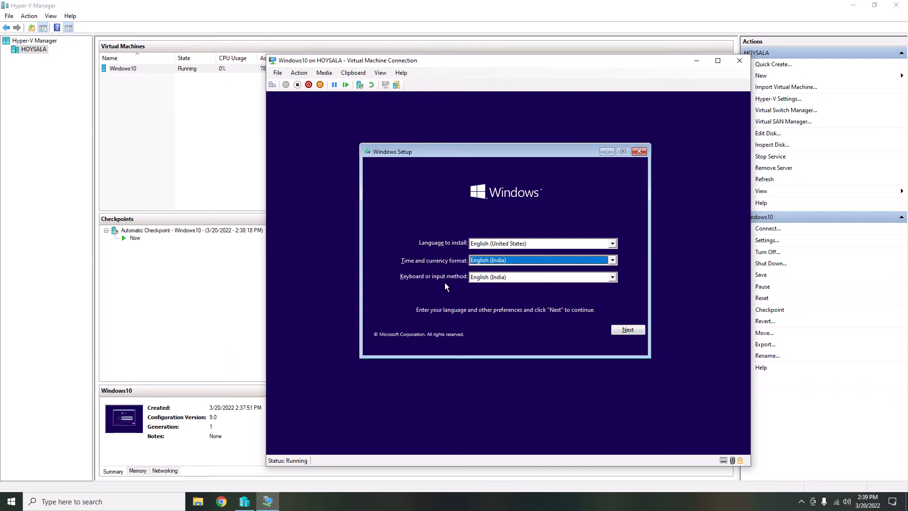
{"action": "left_click", "coordinate": [626, 330]}
{"action": "left_click", "coordinate": [486, 257]}
Continue Windows Setup without a product key and choose Windows 10 Pro as the operating system to install
{"action": "left_click_drag", "start_coordinate": [485, 58], "coordinate": [395, 44]}
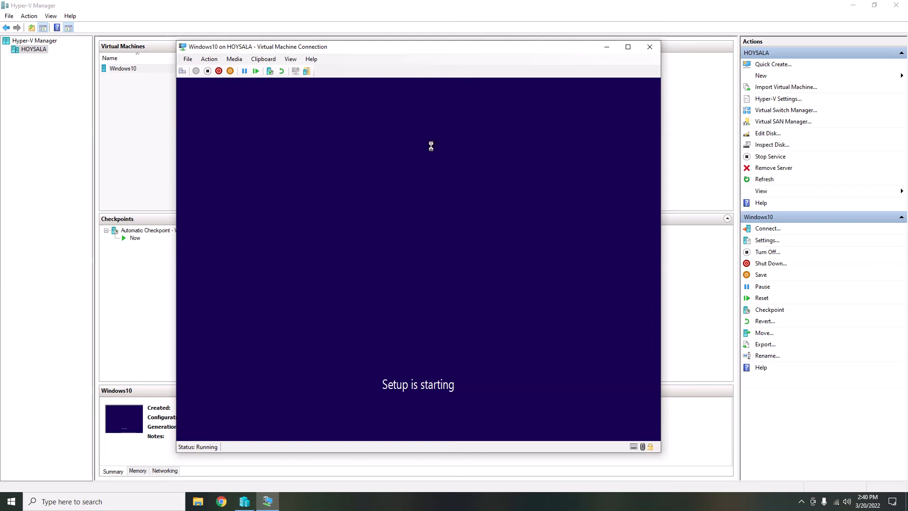
{"action": "left_click_drag", "start_coordinate": [395, 50], "coordinate": [406, 54]}
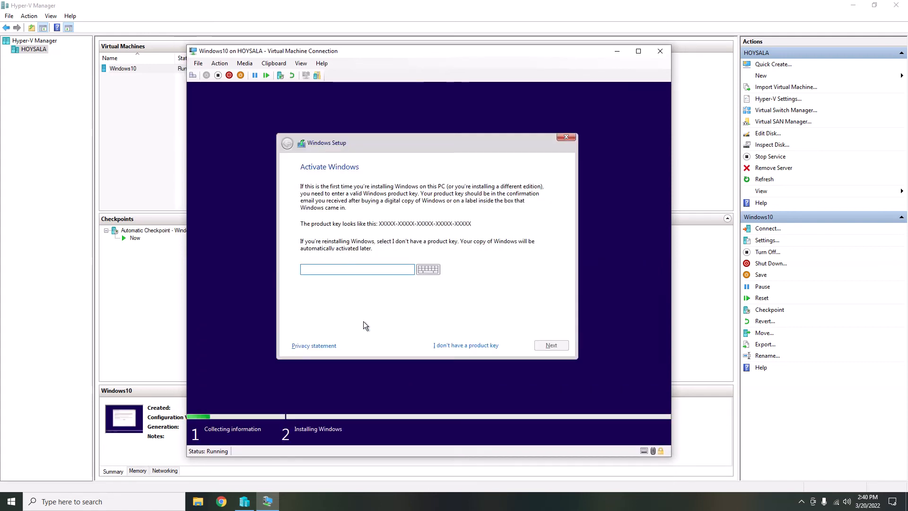
{"action": "left_click", "coordinate": [468, 346]}
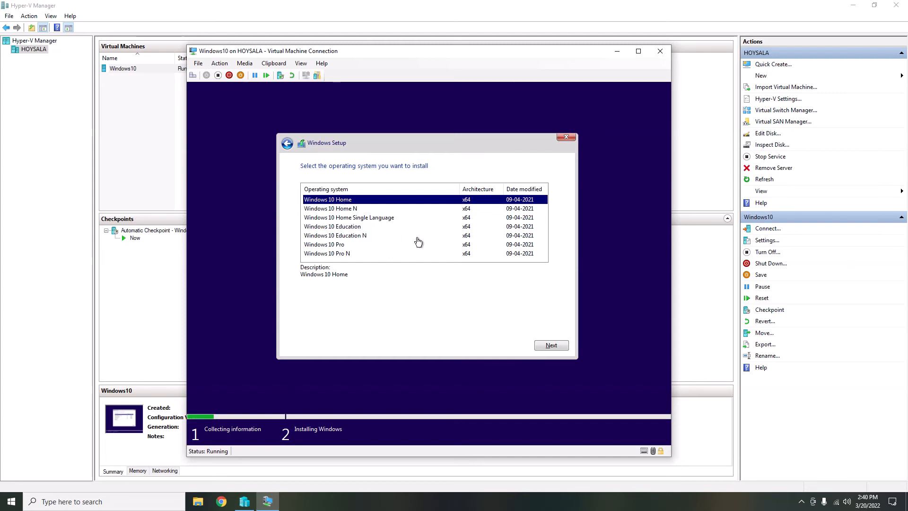
{"action": "left_click", "coordinate": [329, 245]}
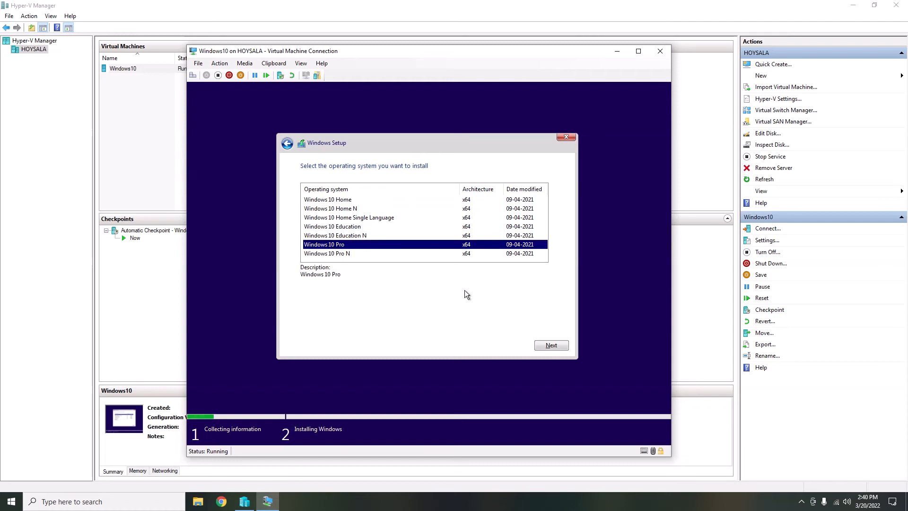
{"action": "left_click", "coordinate": [553, 347]}
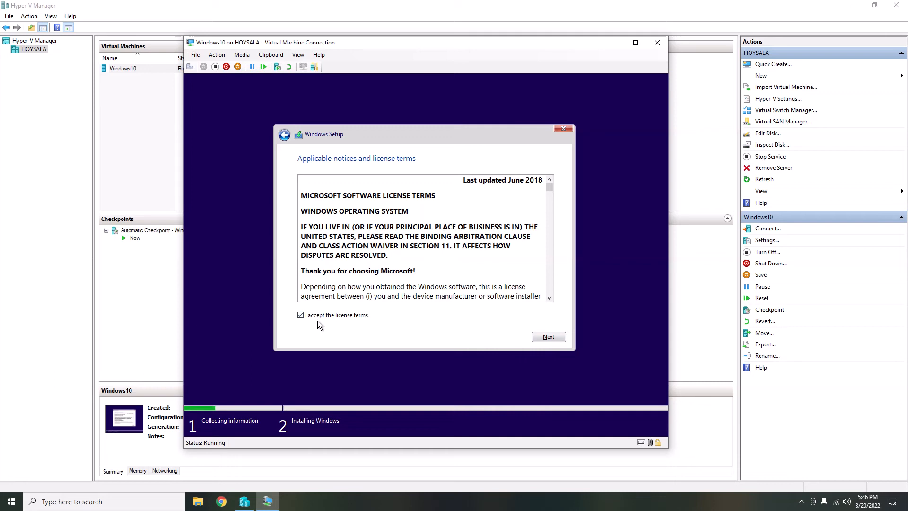
Accept the license terms and choose the custom installation that installs Windows only
{"action": "left_click", "coordinate": [548, 337]}
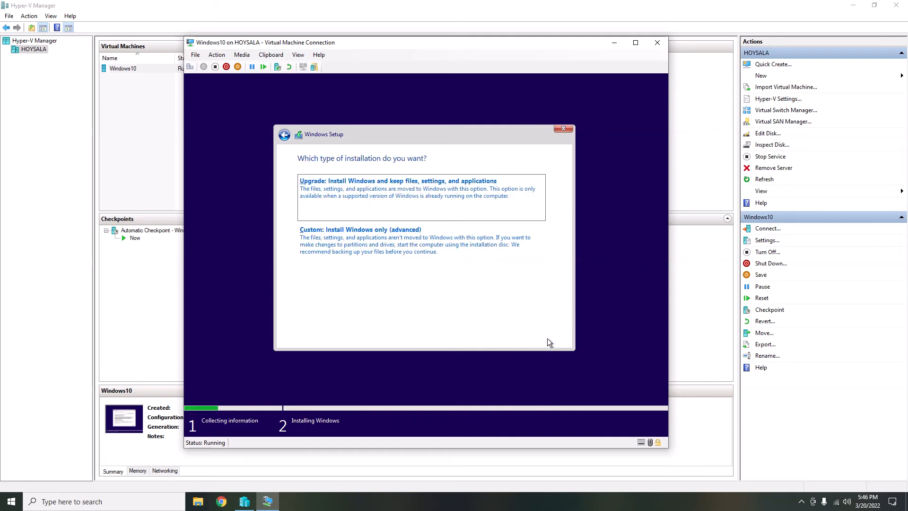
{"action": "left_click", "coordinate": [387, 247]}
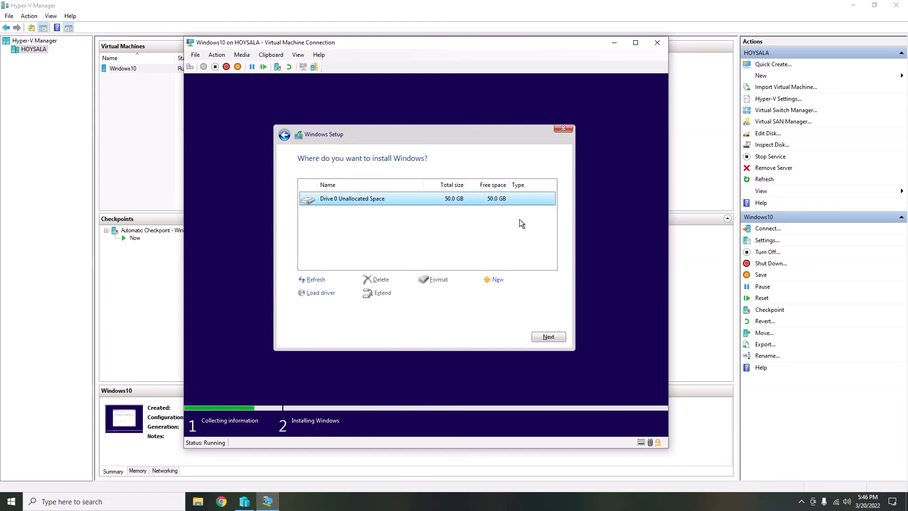
Create a new partition from all the unallocated space on Drive 0 and allow additional partitions for system files
{"action": "left_click", "coordinate": [494, 280]}
{"action": "left_click", "coordinate": [513, 294]}
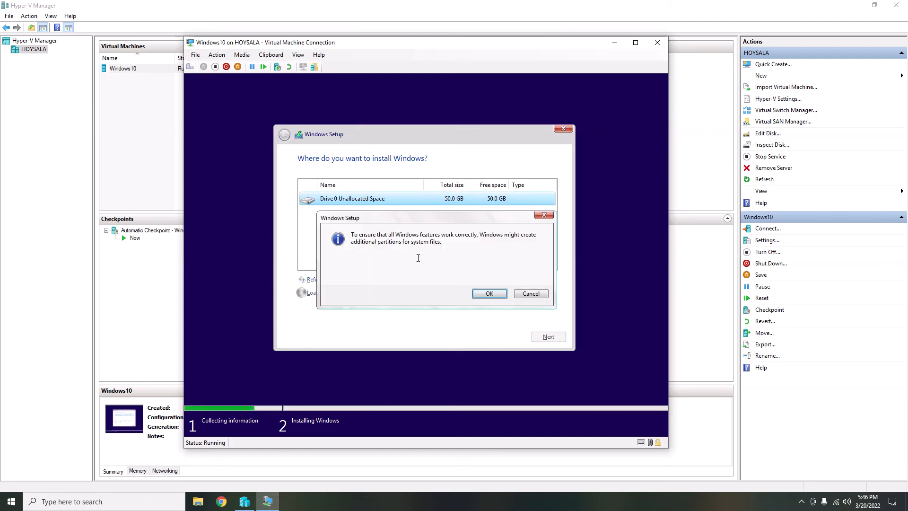
{"action": "left_click", "coordinate": [487, 294]}
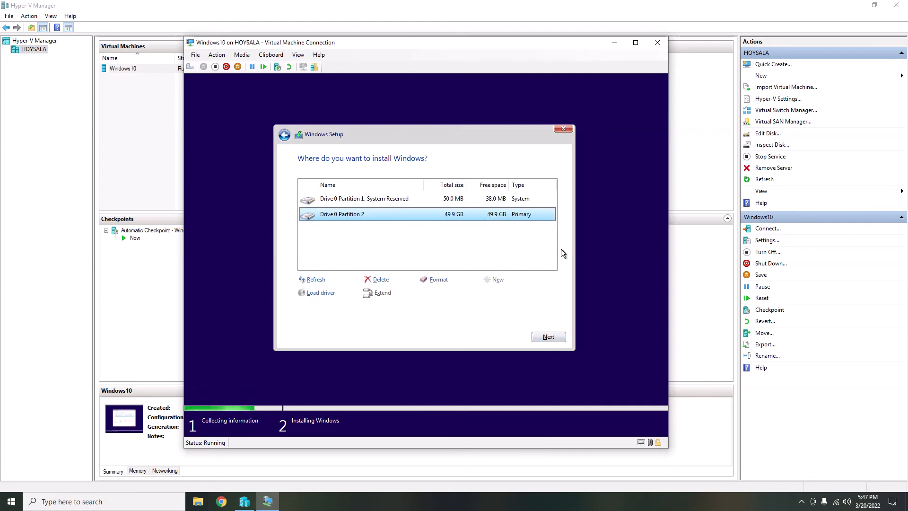
Start installing Windows on the primary partition, Drive 0 Partition 2
{"action": "left_click", "coordinate": [550, 337]}
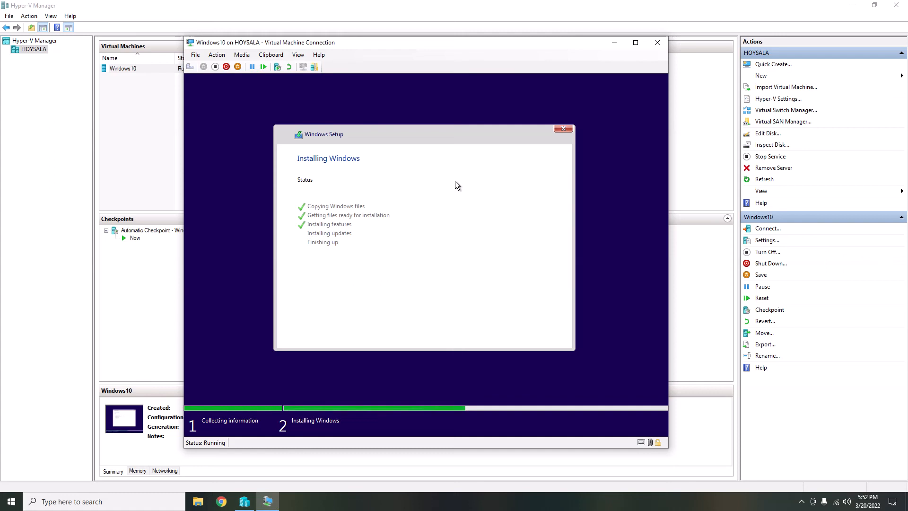
{"action": "left_click_drag", "start_coordinate": [263, 44], "coordinate": [415, 104]}
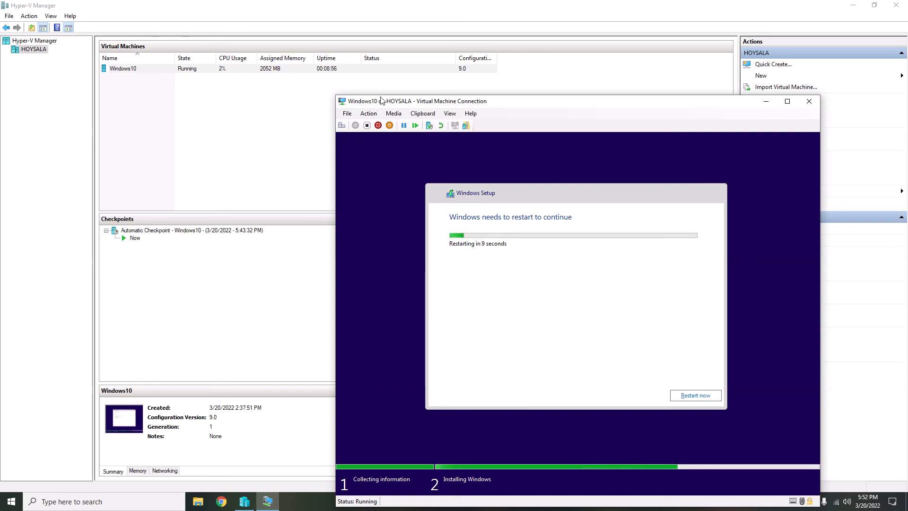
{"action": "left_click_drag", "start_coordinate": [422, 101], "coordinate": [353, 77]}
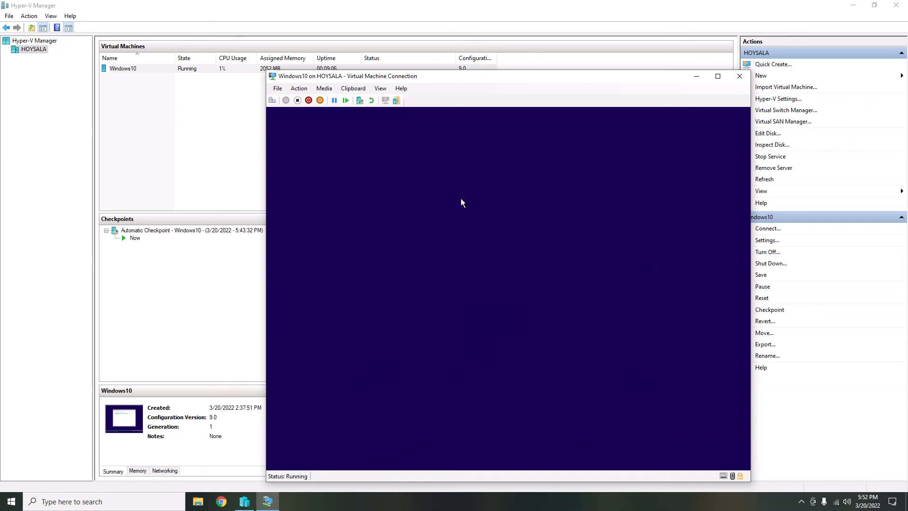
{"action": "left_click_drag", "start_coordinate": [392, 76], "coordinate": [357, 81]}
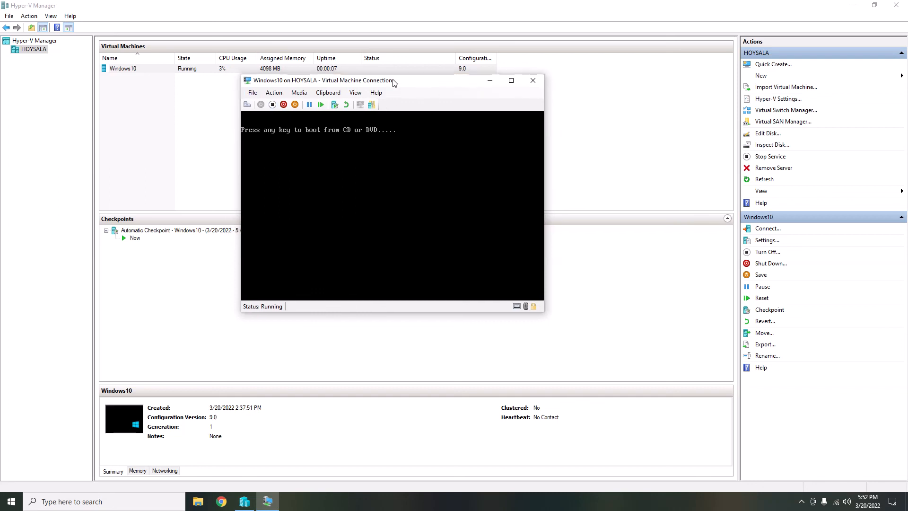
{"action": "left_click_drag", "start_coordinate": [367, 82], "coordinate": [339, 57]}
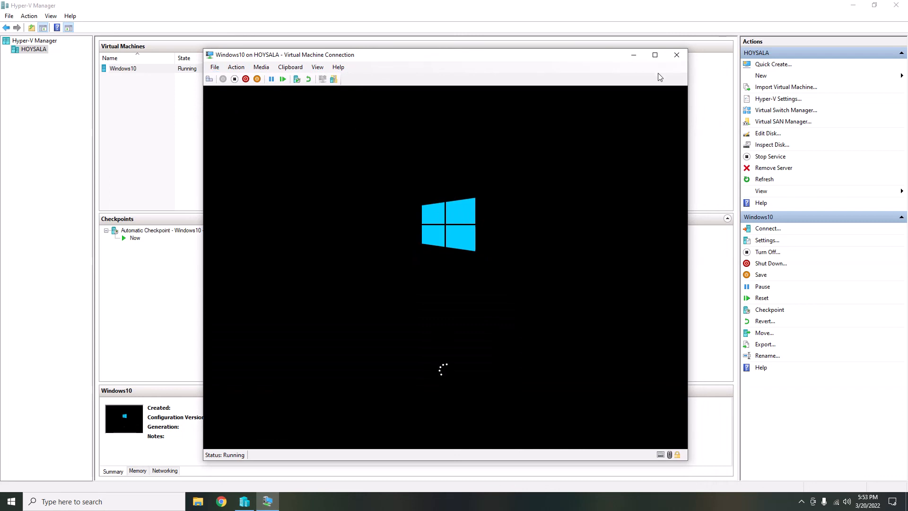
Save the state of the running Windows10 virtual machine and close its connection window
{"action": "left_click", "coordinate": [257, 79]}
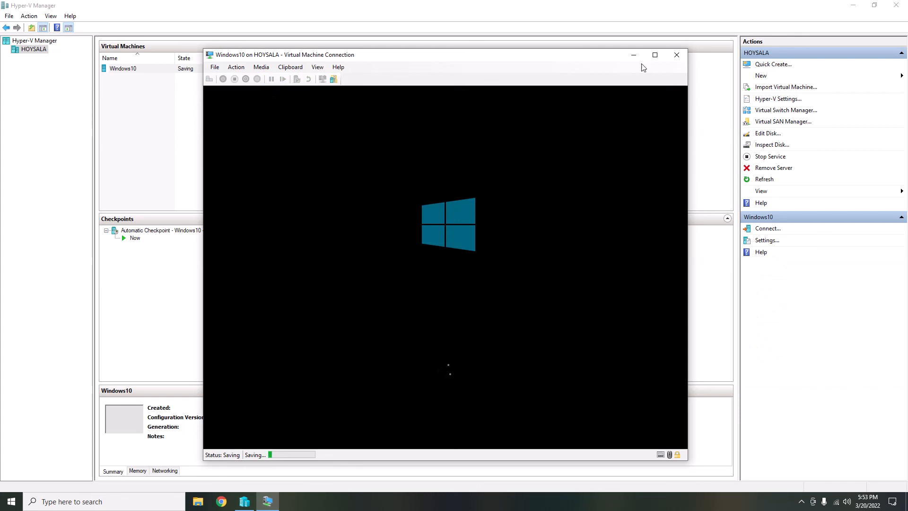
{"action": "left_click", "coordinate": [677, 55]}
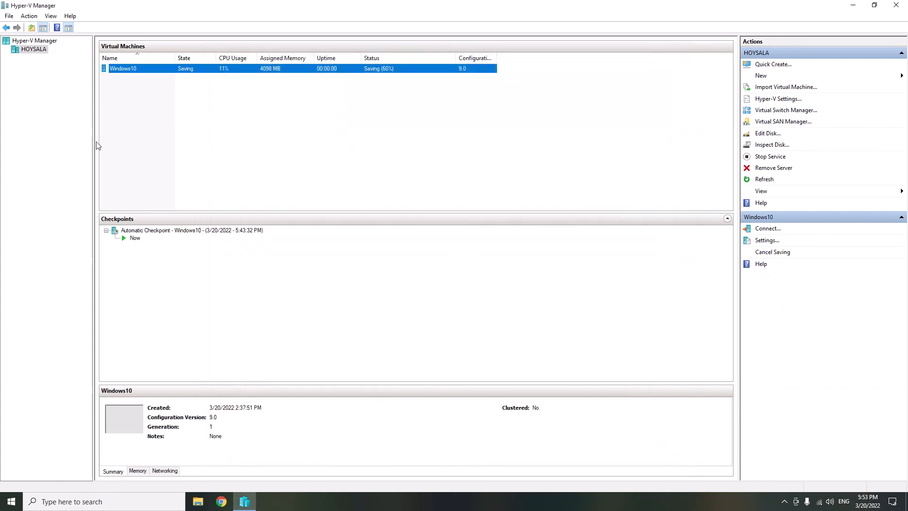
In the Windows10 virtual machine's settings, set the DVD drive media to None and apply the change
{"action": "right_click", "coordinate": [130, 71]}
{"action": "left_click", "coordinate": [158, 90]}
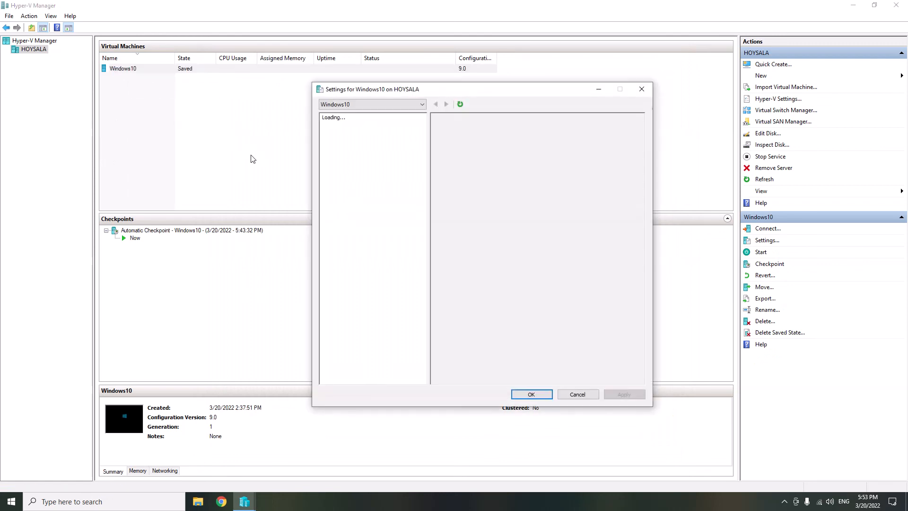
{"action": "left_click", "coordinate": [362, 232]}
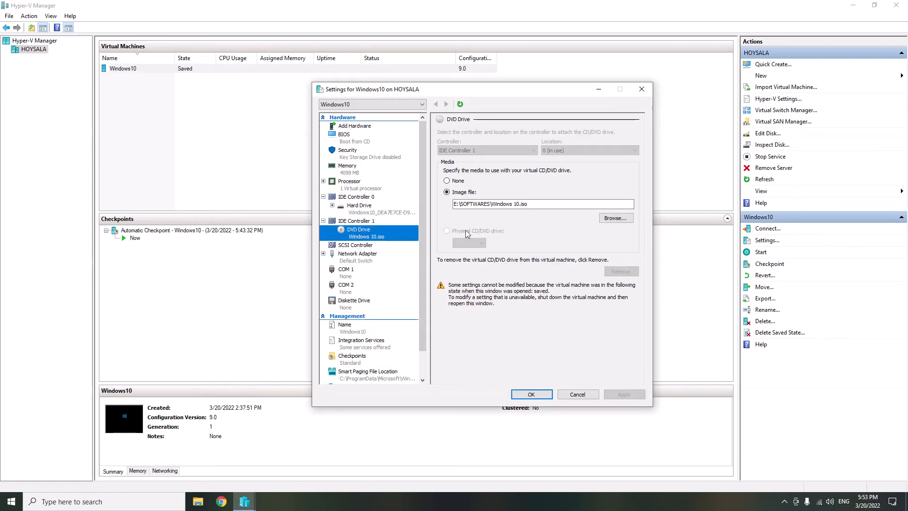
{"action": "left_click", "coordinate": [454, 183]}
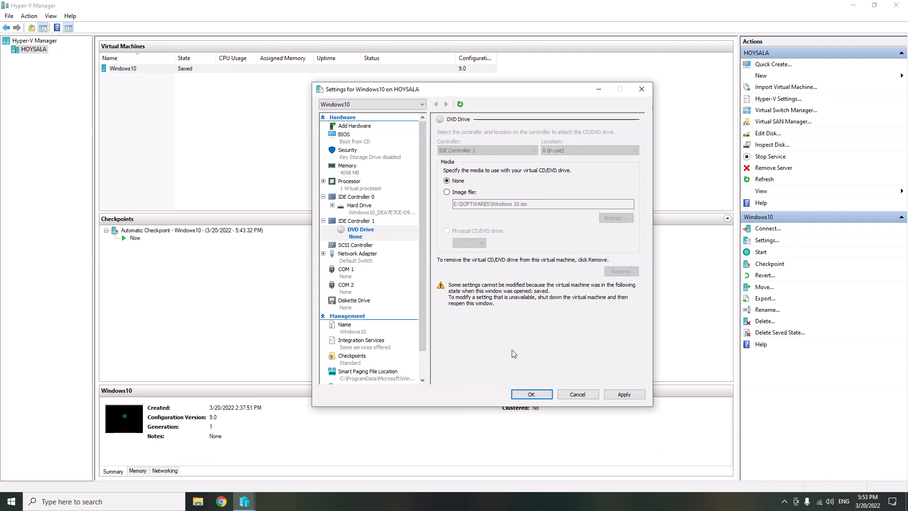
{"action": "left_click", "coordinate": [548, 396]}
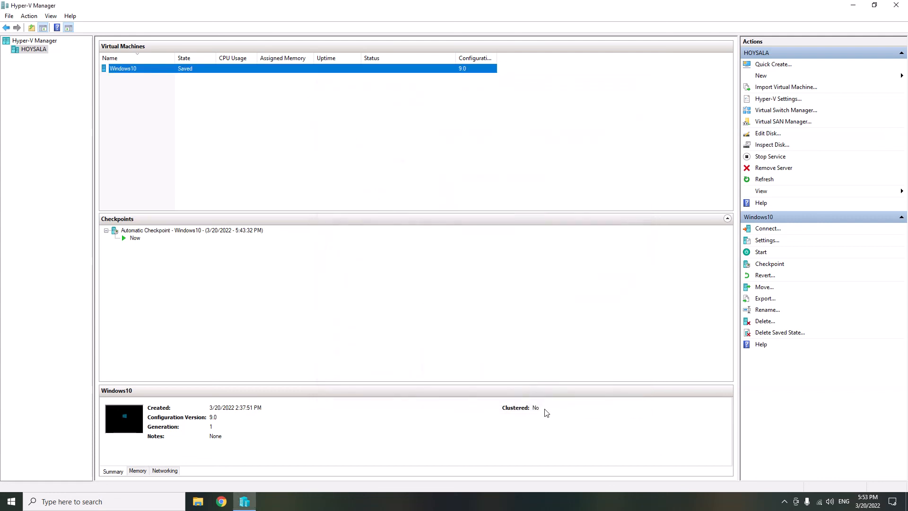
Reconnect to the Windows10 virtual machine and start it from its saved state
{"action": "right_click", "coordinate": [180, 72]}
{"action": "left_click", "coordinate": [189, 74]}
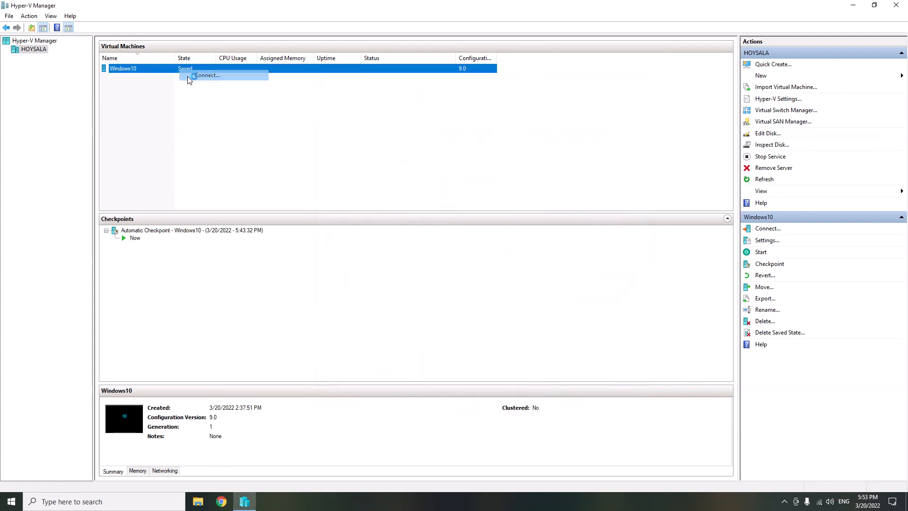
{"action": "left_click_drag", "start_coordinate": [272, 58], "coordinate": [418, 69]}
{"action": "left_click", "coordinate": [364, 195]}
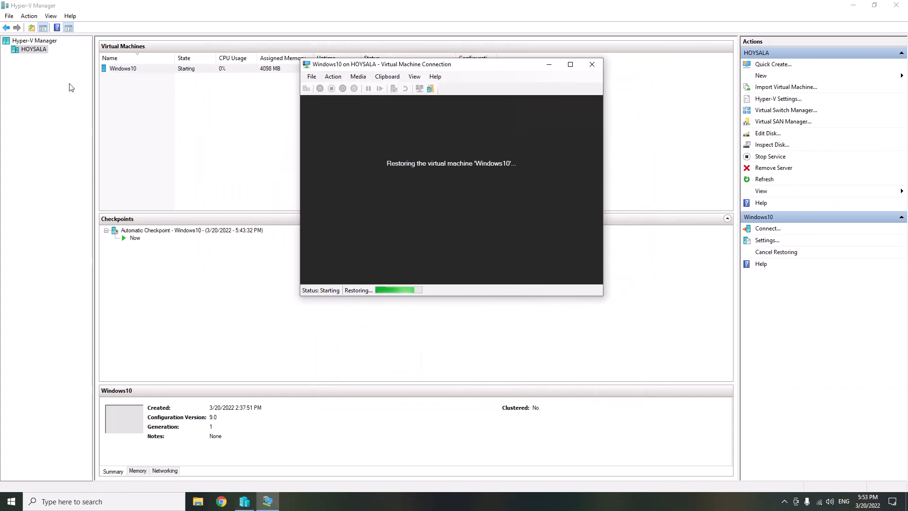
{"action": "left_click_drag", "start_coordinate": [361, 65], "coordinate": [346, 75]}
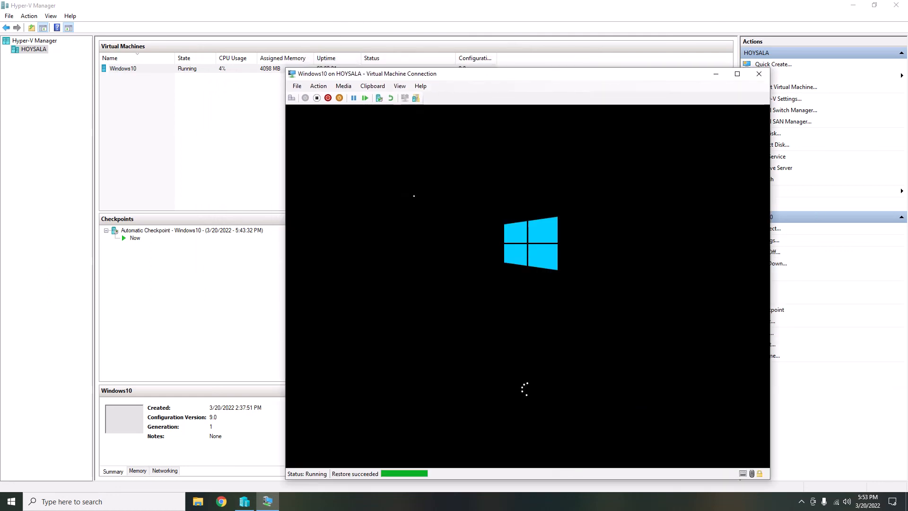
{"action": "left_click_drag", "start_coordinate": [450, 74], "coordinate": [388, 58]}
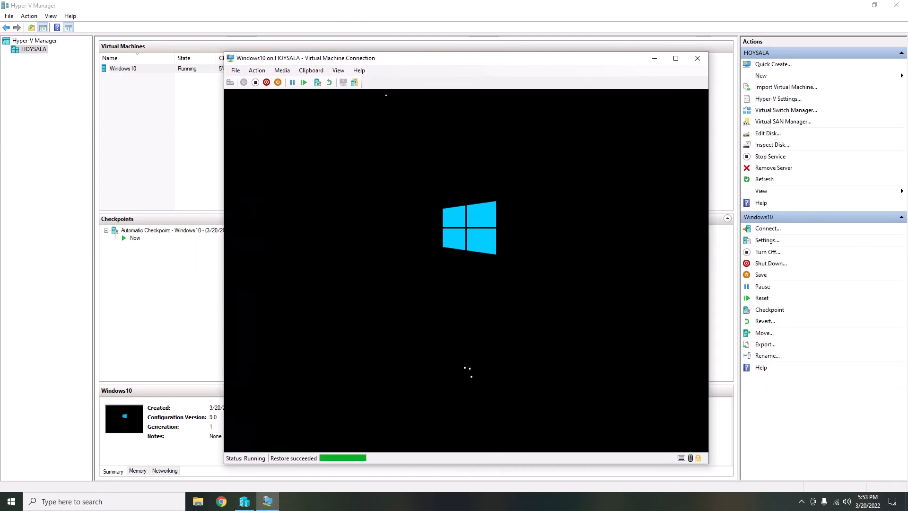
{"action": "mouse_move", "coordinate": [386, 61]}
{"action": "left_mouse_down"}
{"action": "mouse_move", "coordinate": [376, 56]}
{"action": "mouse_move", "coordinate": [378, 138]}
{"action": "mouse_move", "coordinate": [390, 97]}
{"action": "mouse_move", "coordinate": [383, 58]}
{"action": "left_mouse_up"}
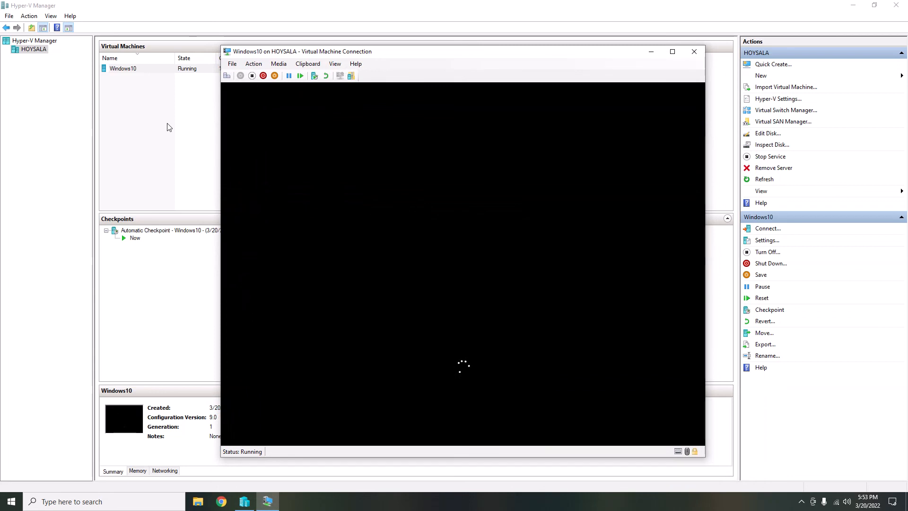
{"action": "left_click_drag", "start_coordinate": [338, 54], "coordinate": [306, 51]}
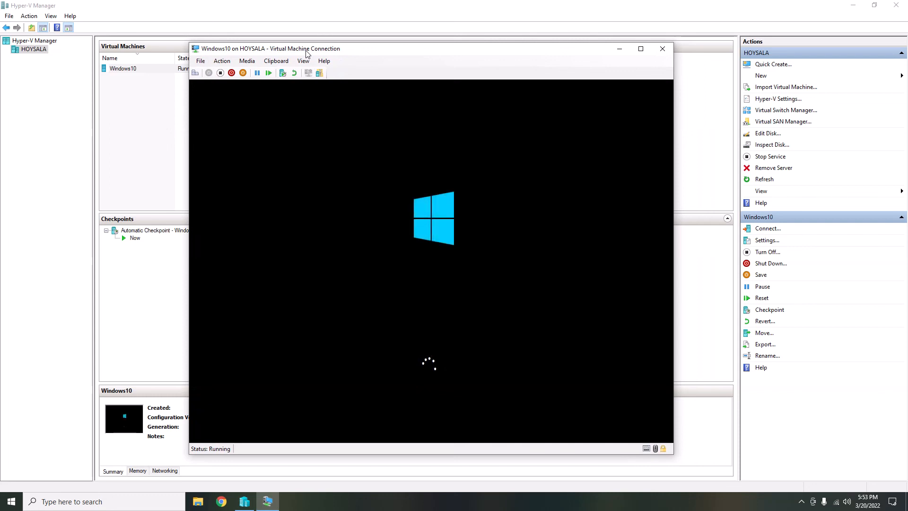
{"action": "left_click_drag", "start_coordinate": [382, 51], "coordinate": [386, 38]}
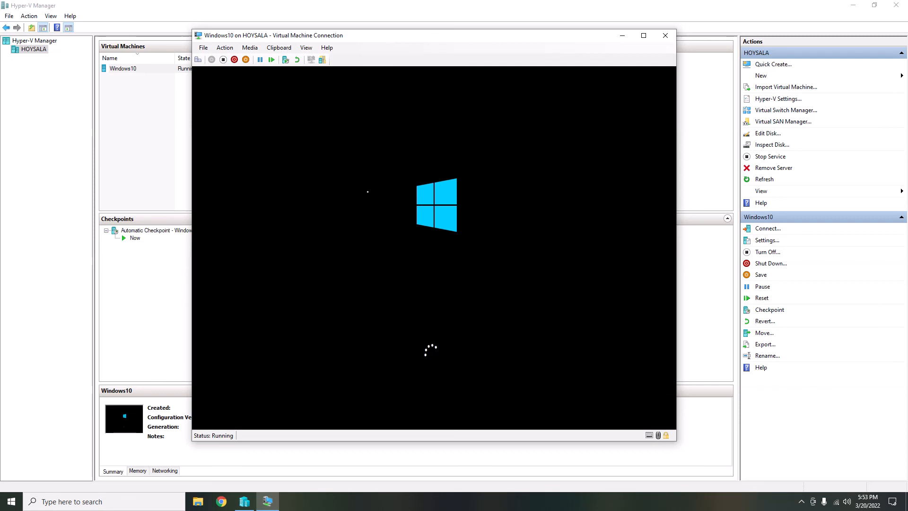
{"action": "left_click_drag", "start_coordinate": [528, 36], "coordinate": [497, 40]}
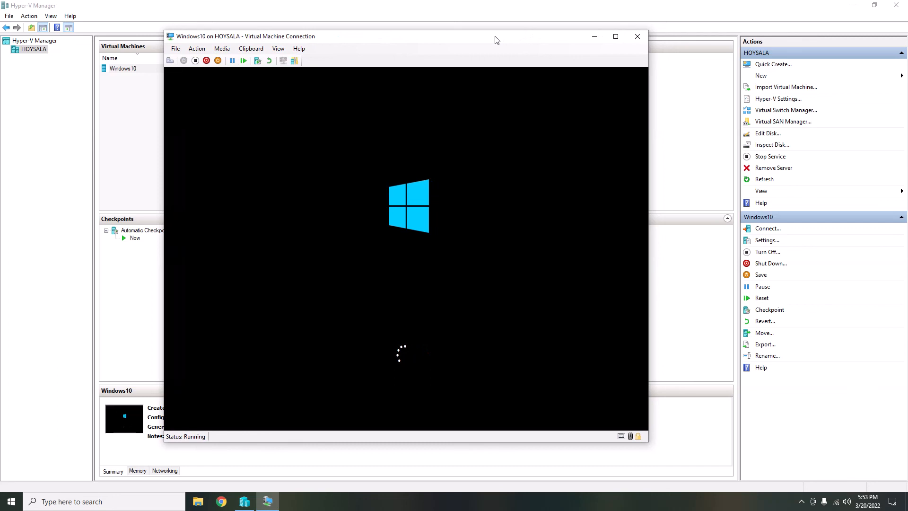